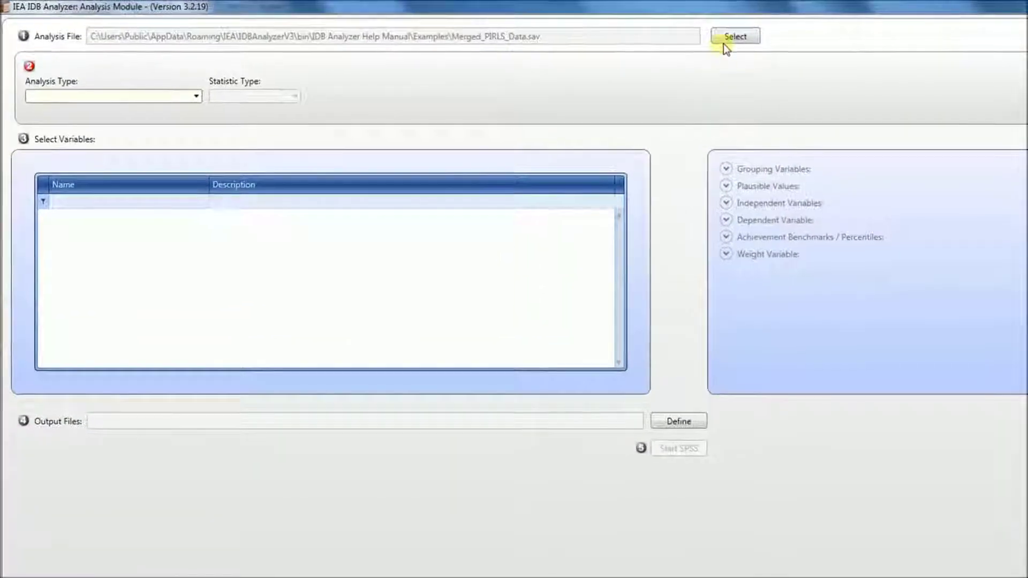
Load Merged_PIRLS_Data.sav as the analysis data file.
{"action": "left_click", "coordinate": [725, 38]}
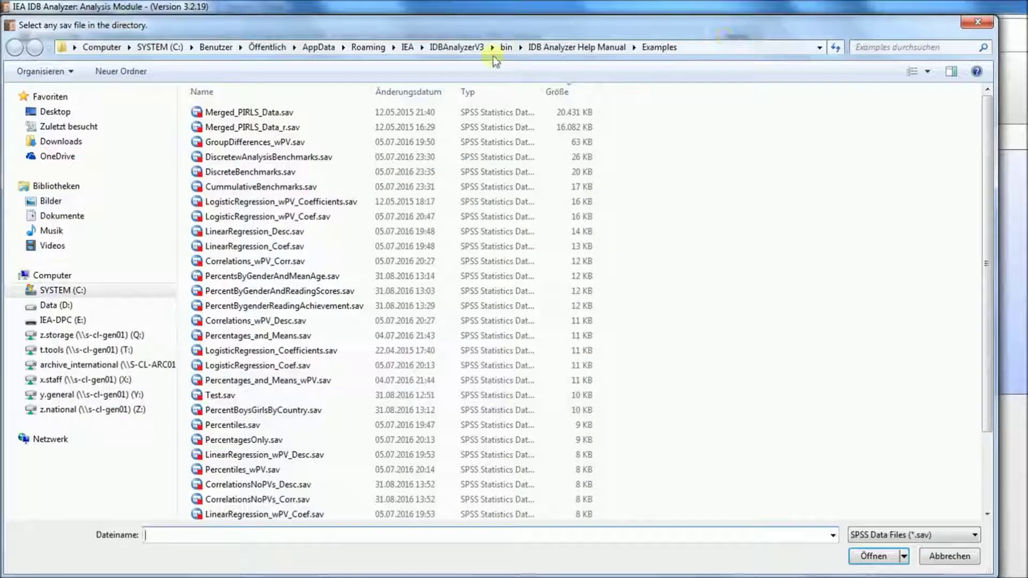
{"action": "left_click", "coordinate": [275, 110]}
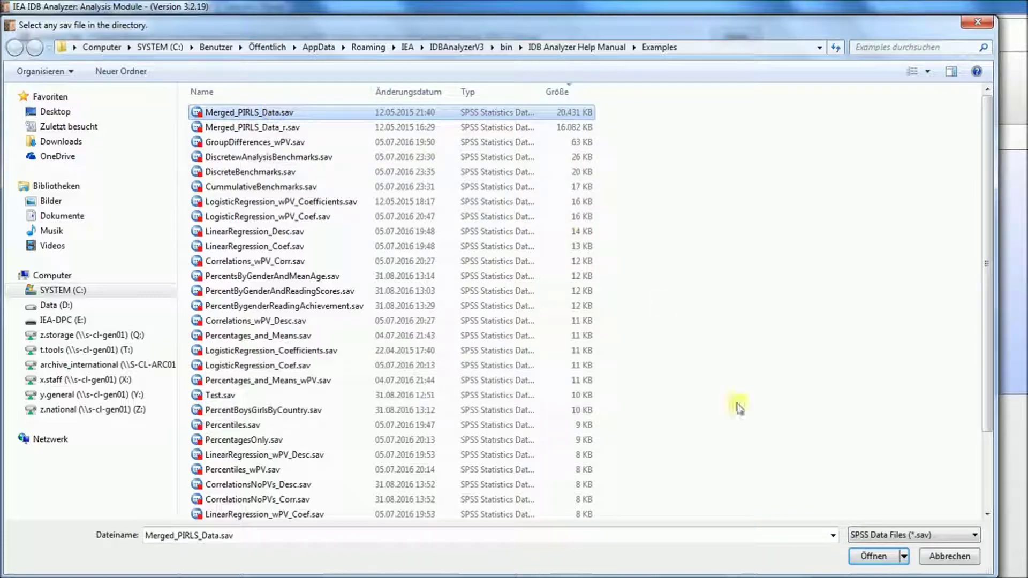
{"action": "left_click", "coordinate": [856, 556]}
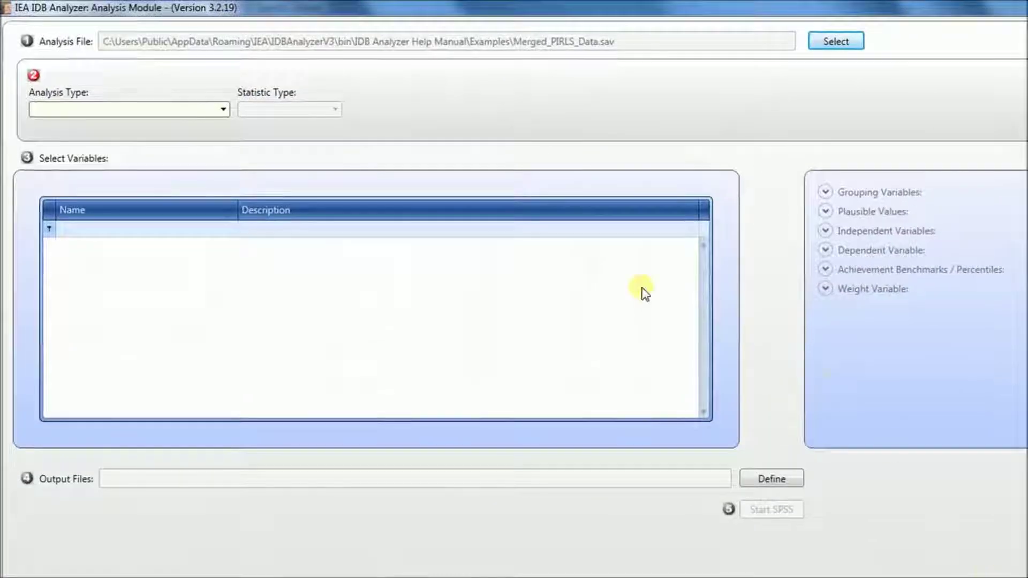
Choose PIRLS student-weight analysis with Correlations, pairwise missing data and 2 decimals.
{"action": "left_click", "coordinate": [225, 109]}
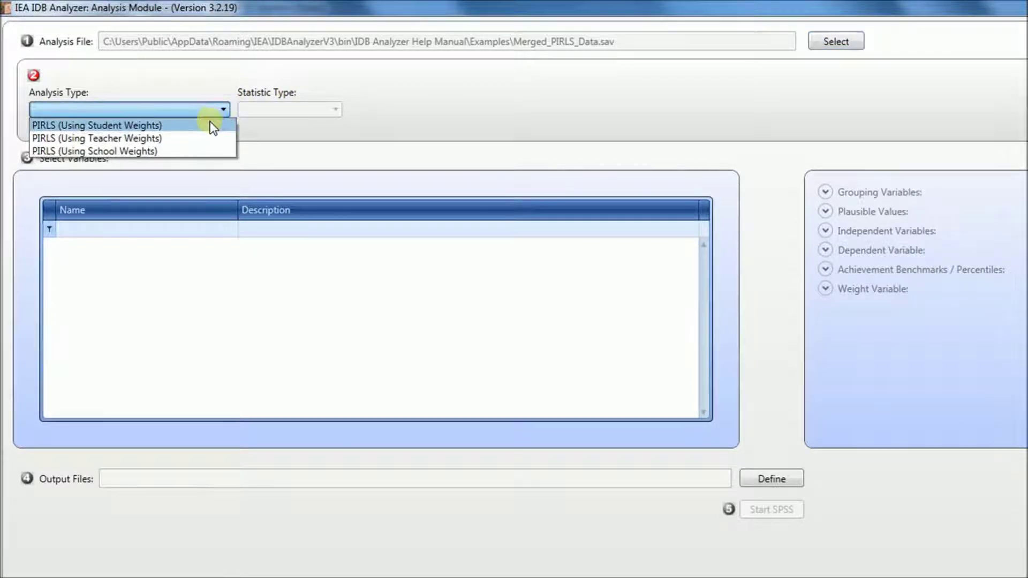
{"action": "left_click", "coordinate": [210, 123]}
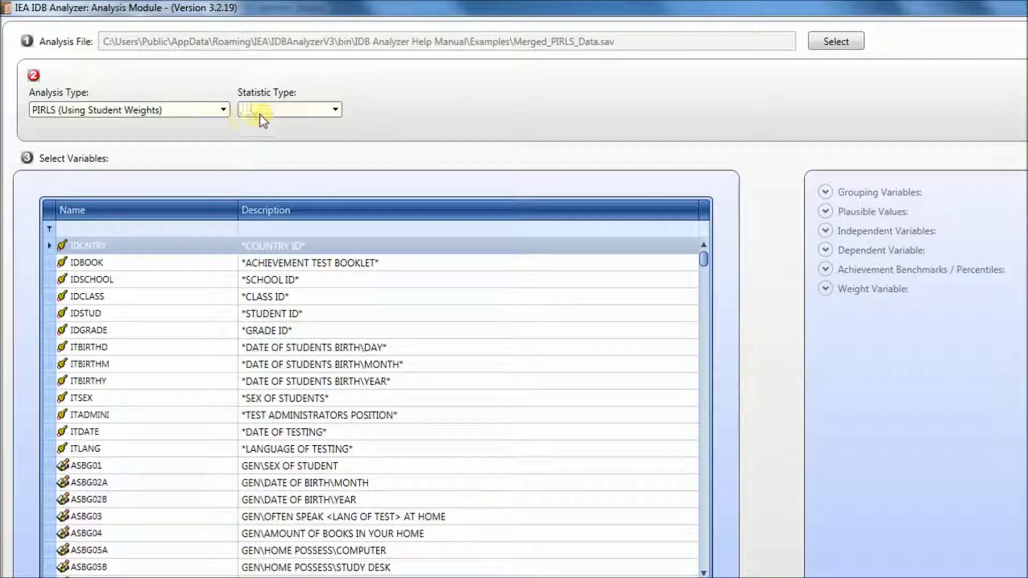
{"action": "left_click", "coordinate": [335, 111]}
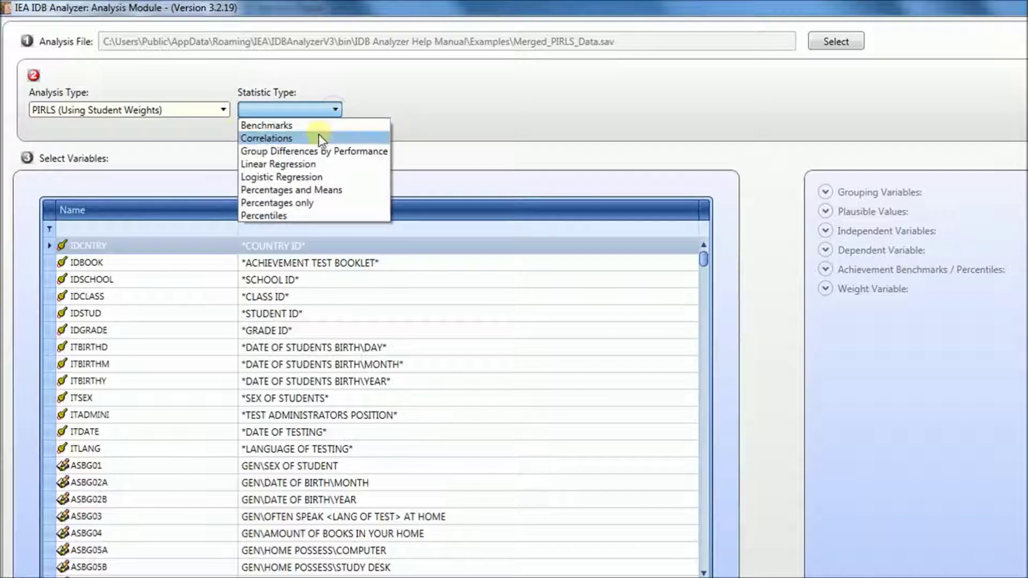
{"action": "left_click", "coordinate": [316, 138]}
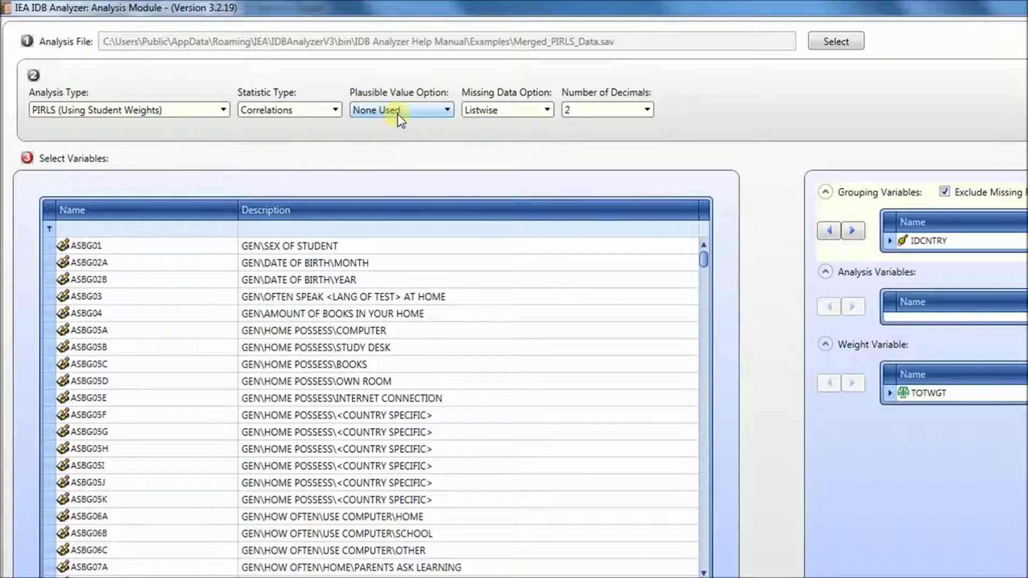
{"action": "left_click", "coordinate": [512, 110]}
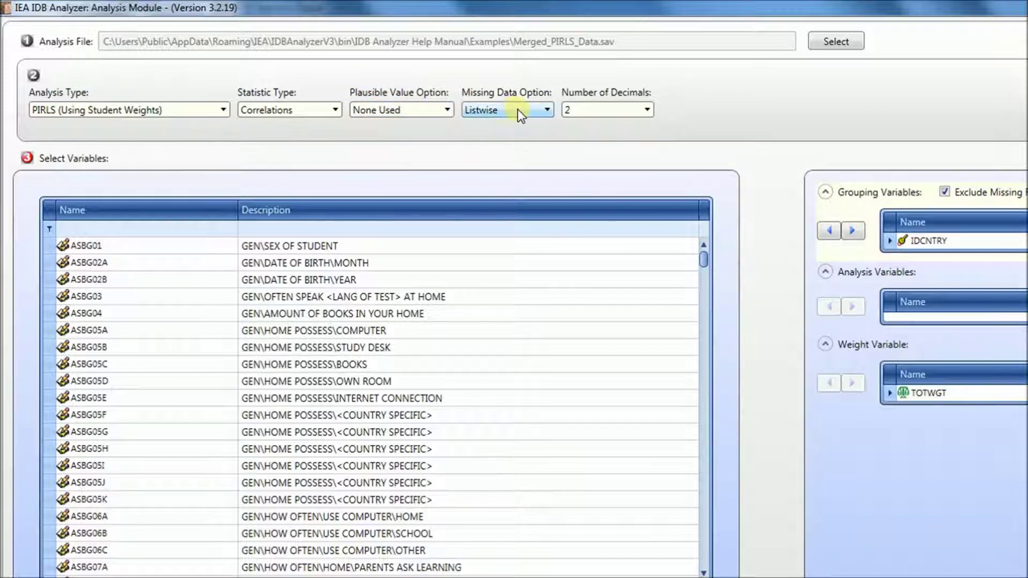
{"action": "left_click", "coordinate": [519, 109]}
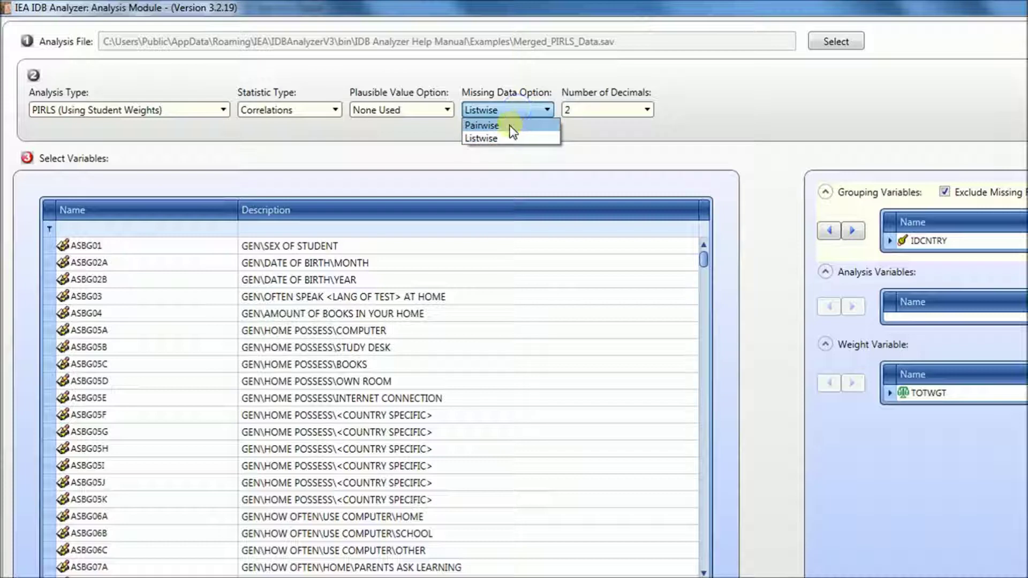
{"action": "left_click", "coordinate": [510, 126]}
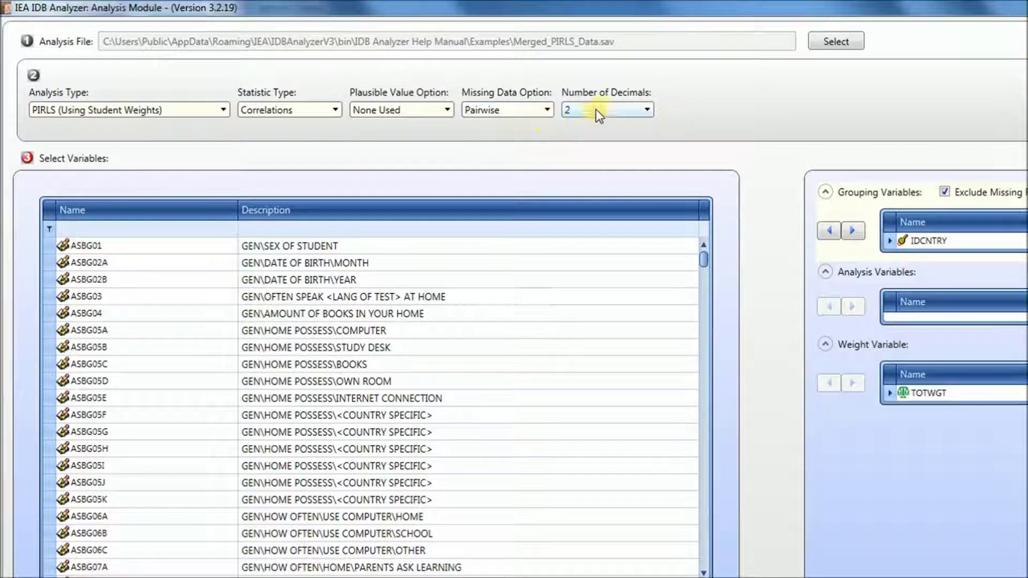
{"action": "left_click", "coordinate": [574, 109]}
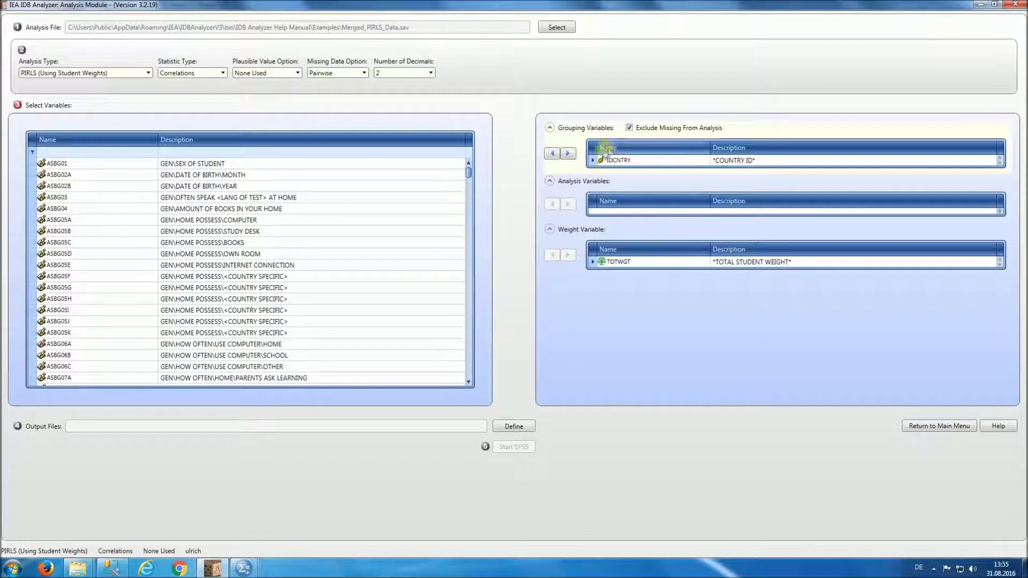
Filter variables by 'asbgs' and add ASBGSLR, ASBGSMR and ASBGSCR as analysis variables.
{"action": "left_click", "coordinate": [581, 193]}
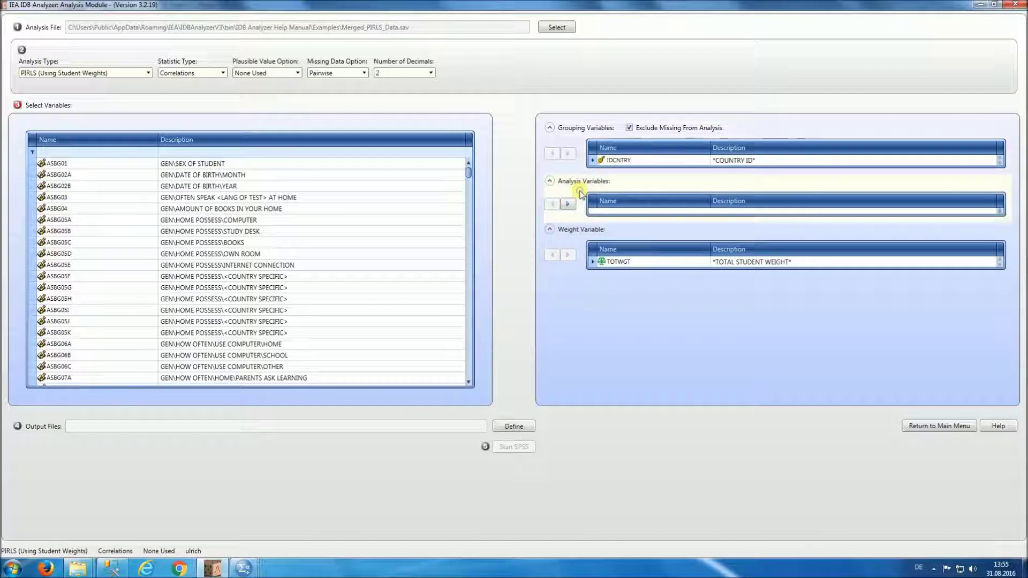
{"action": "left_click", "coordinate": [119, 154]}
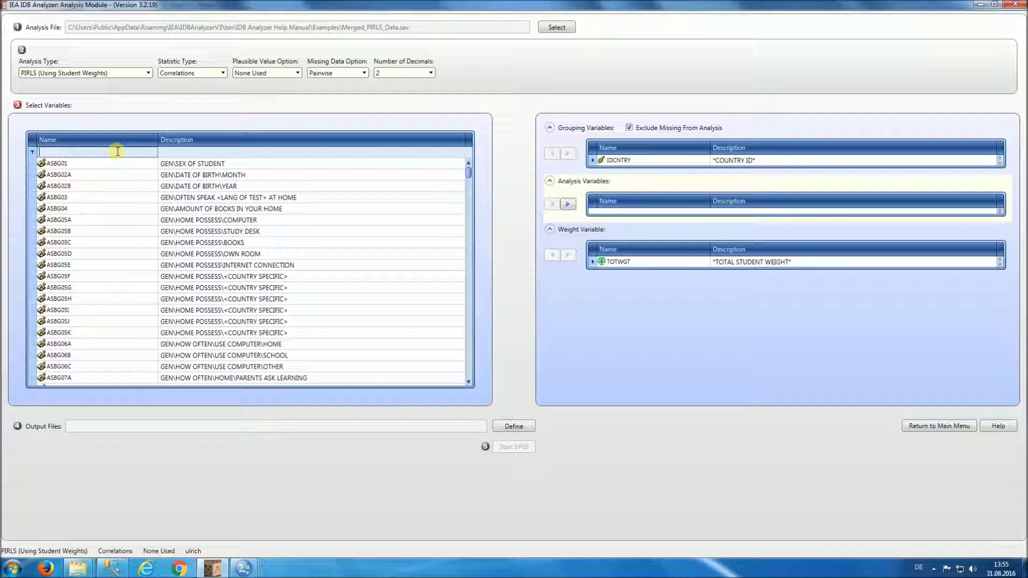
{"action": "type", "text": "as"}
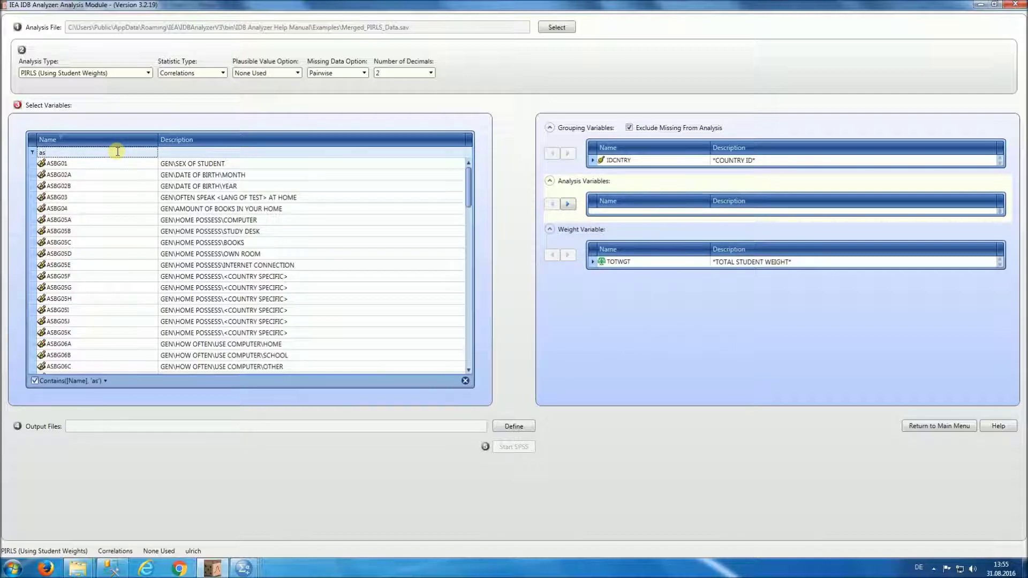
{"action": "type", "text": "bgs"}
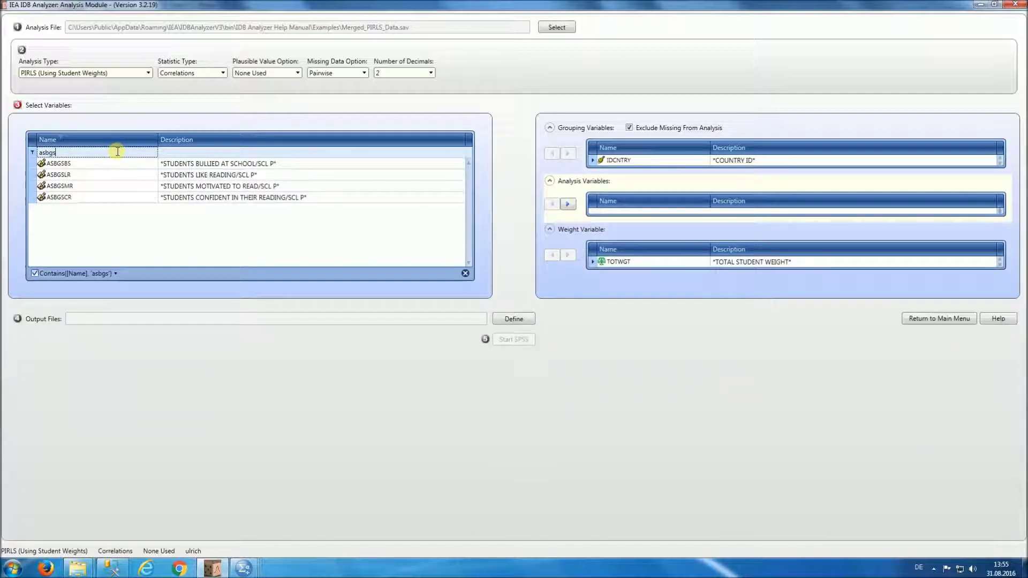
{"action": "double_click", "coordinate": [188, 176]}
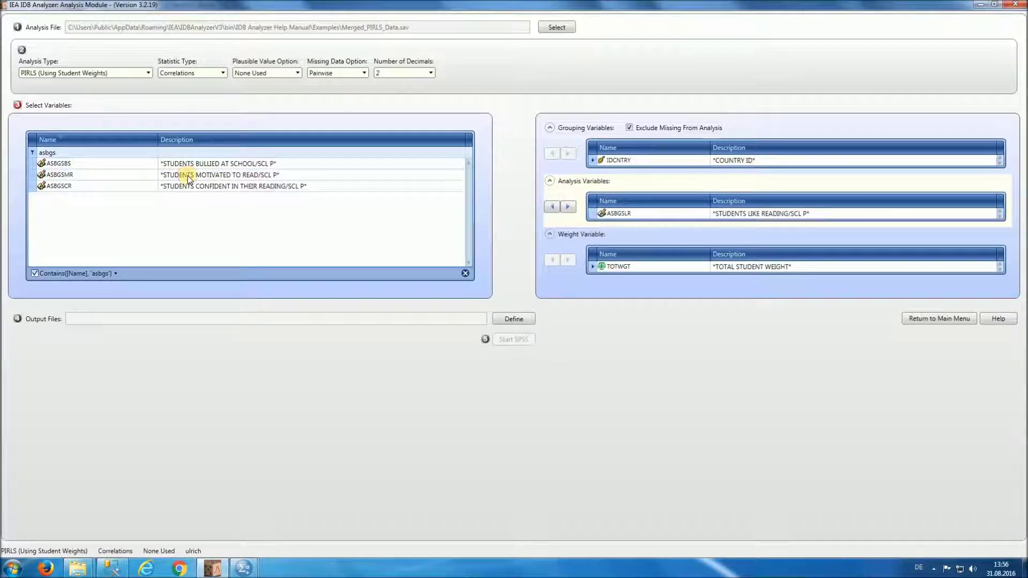
{"action": "double_click", "coordinate": [188, 176]}
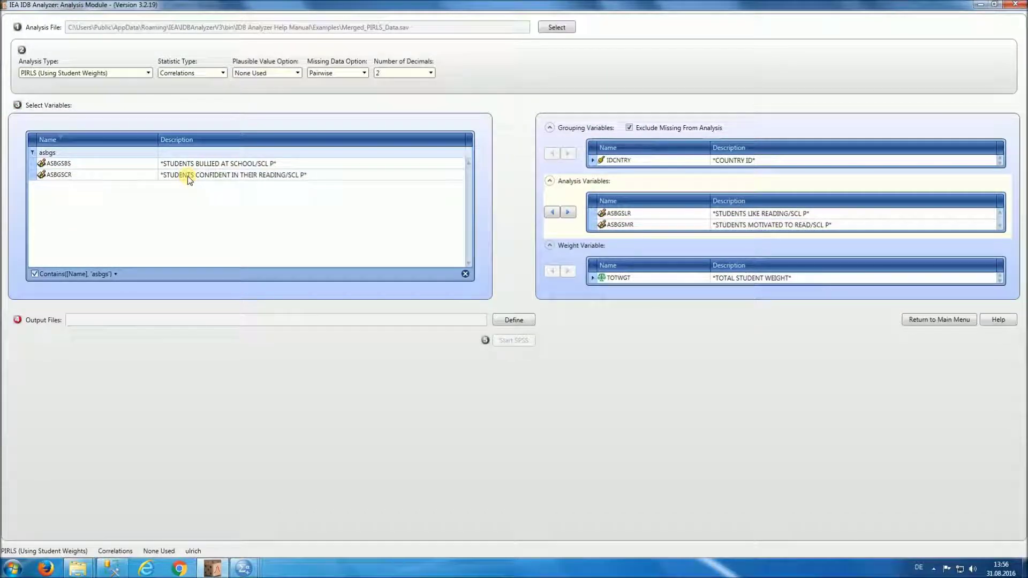
{"action": "double_click", "coordinate": [189, 176]}
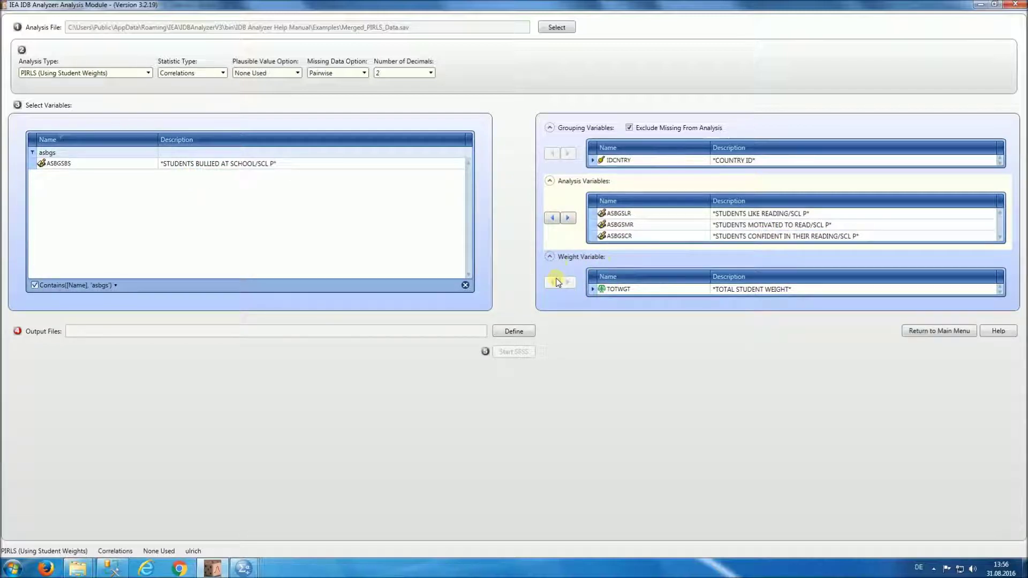
{"action": "left_click", "coordinate": [524, 330]}
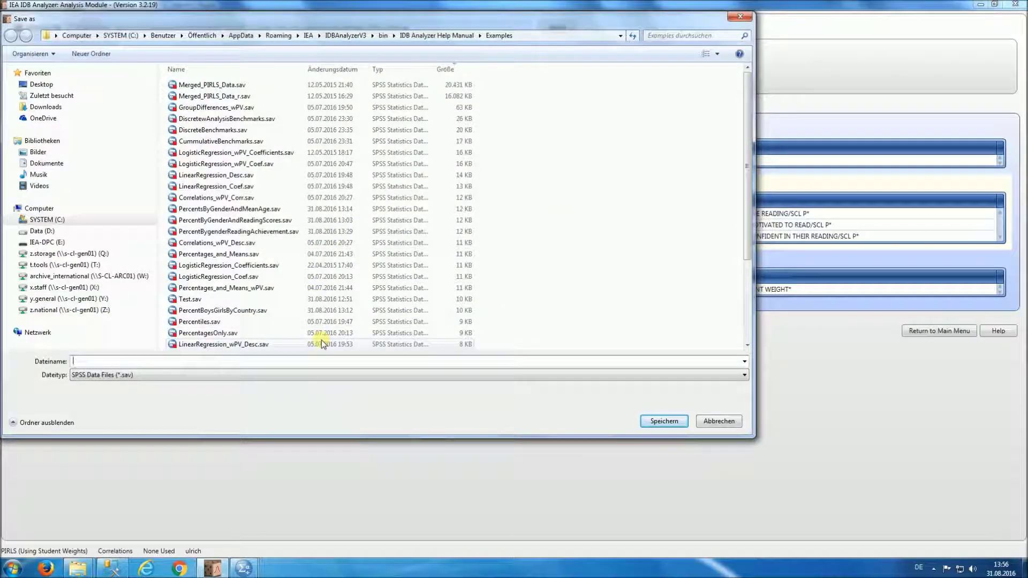
Save the output as CorrelationsNoPV and launch SPSS with the generated CorrelationsNoPV.sps syntax.
{"action": "type", "text": "Correla"}
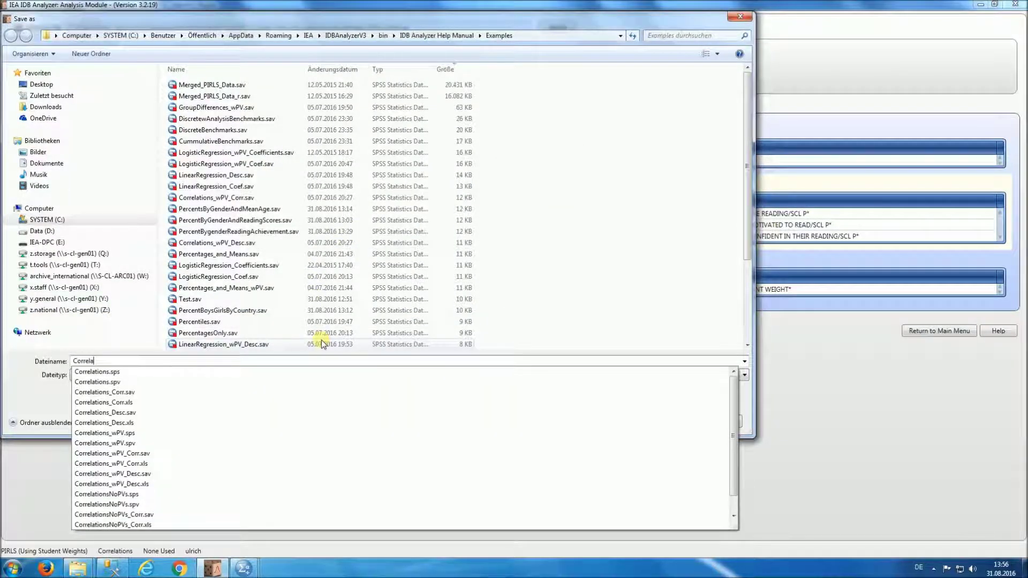
{"action": "type", "text": "tionsNoPV"}
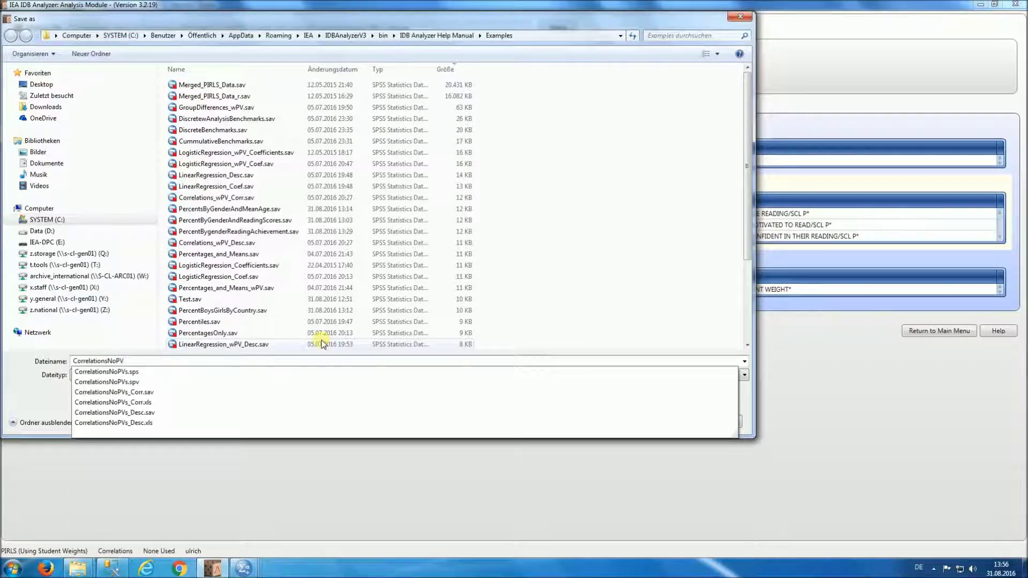
{"action": "key", "text": "Return"}
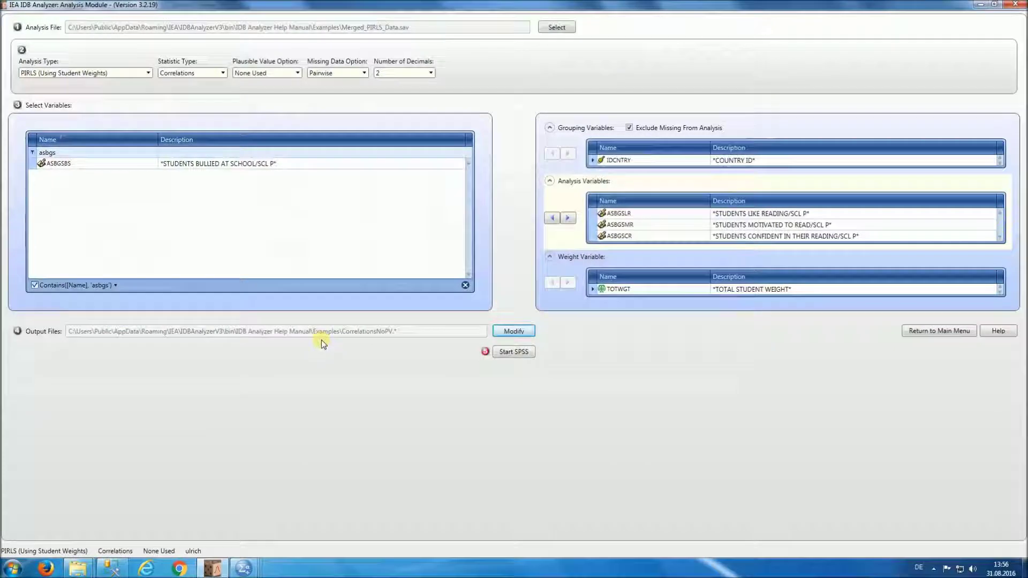
{"action": "left_click", "coordinate": [513, 352]}
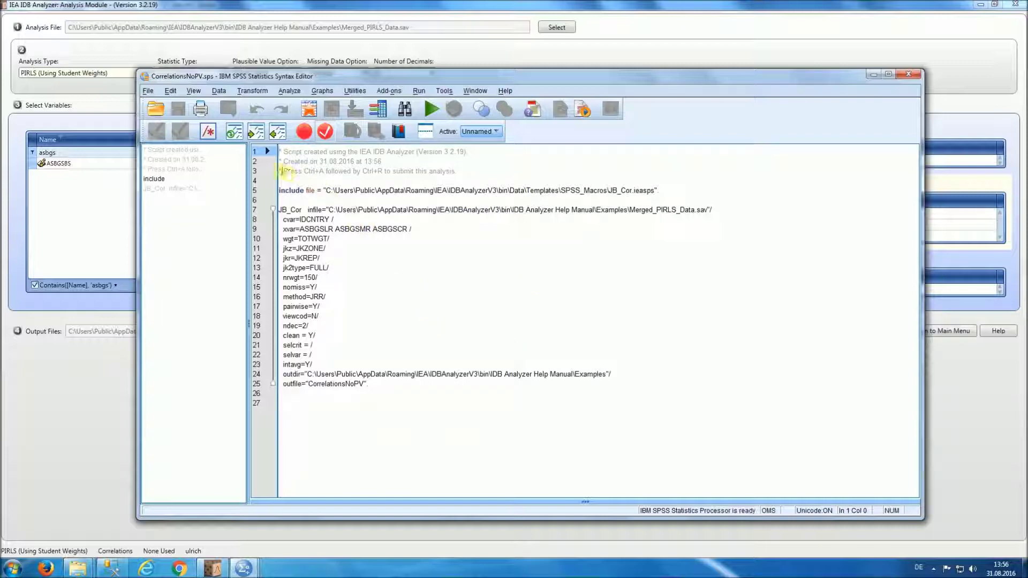
Run all of the generated correlation syntax in the SPSS Syntax Editor.
{"action": "left_click_drag", "start_coordinate": [283, 171], "coordinate": [461, 173]}
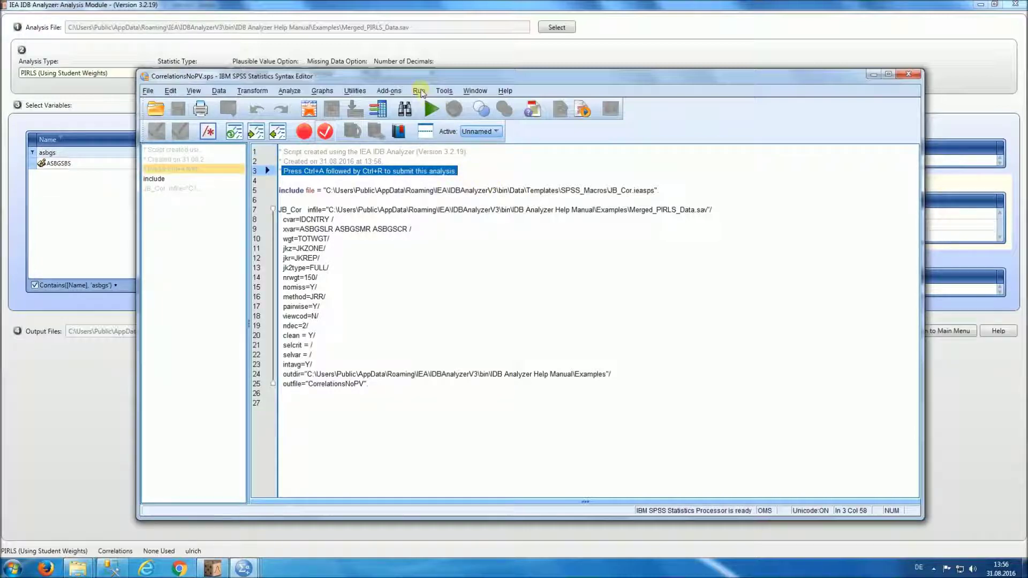
{"action": "left_click", "coordinate": [420, 92]}
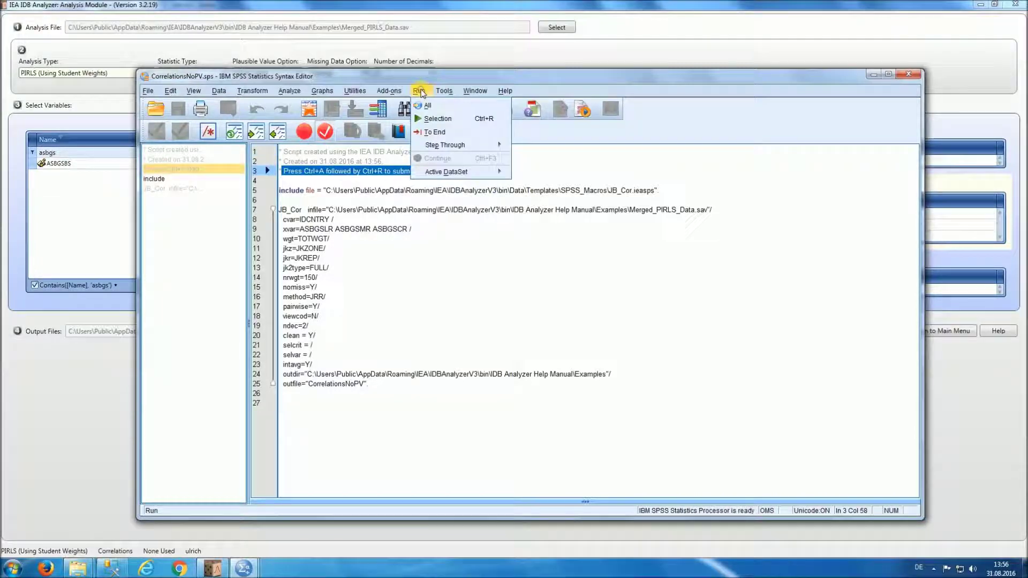
{"action": "left_click", "coordinate": [442, 108]}
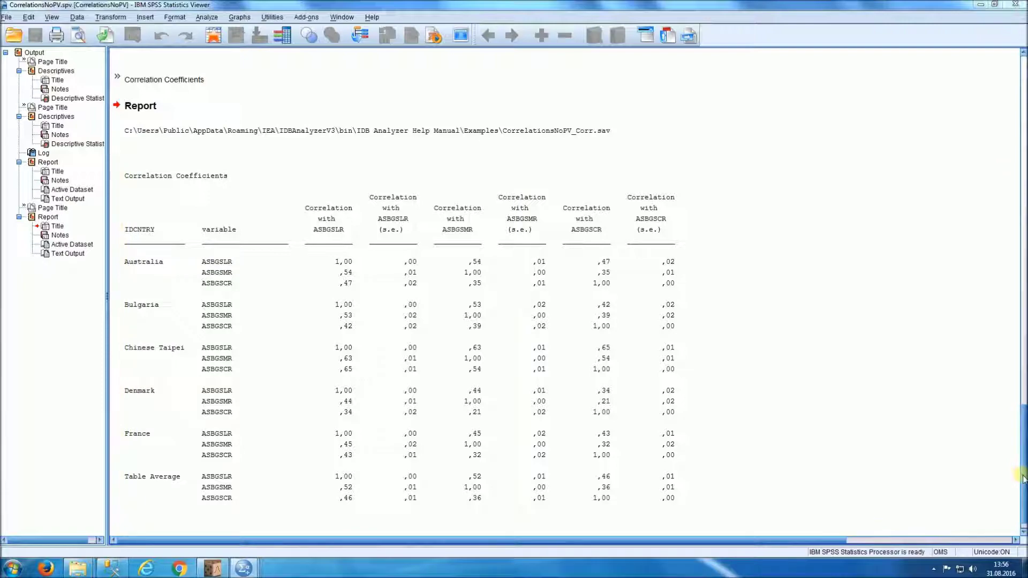
Scroll through the output and select the weighted Descriptives tables.
{"action": "left_click_drag", "start_coordinate": [1023, 474], "coordinate": [1023, 135]}
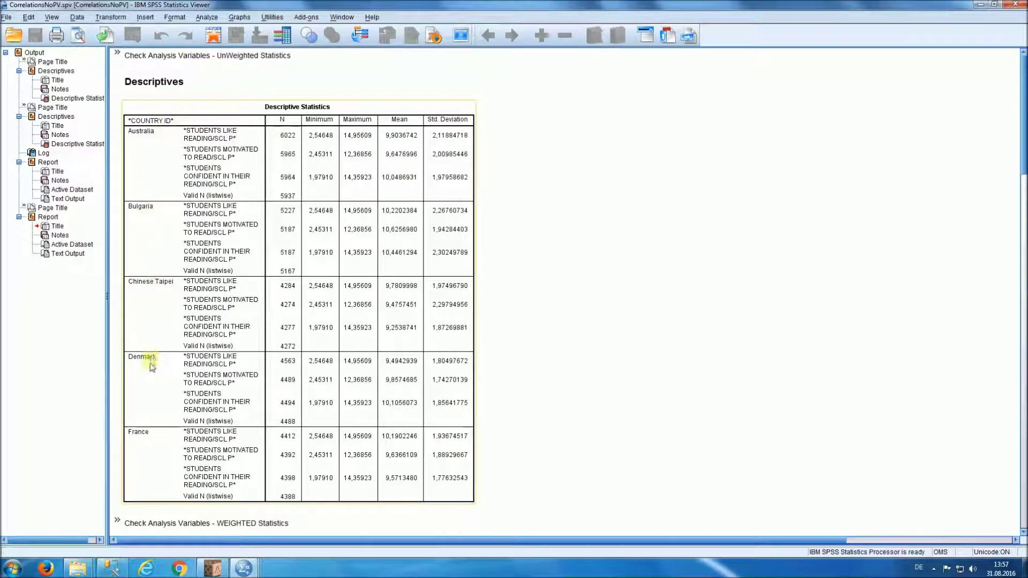
{"action": "scroll", "coordinate": [1020, 166], "scroll_direction": "down", "scroll_amount": 10}
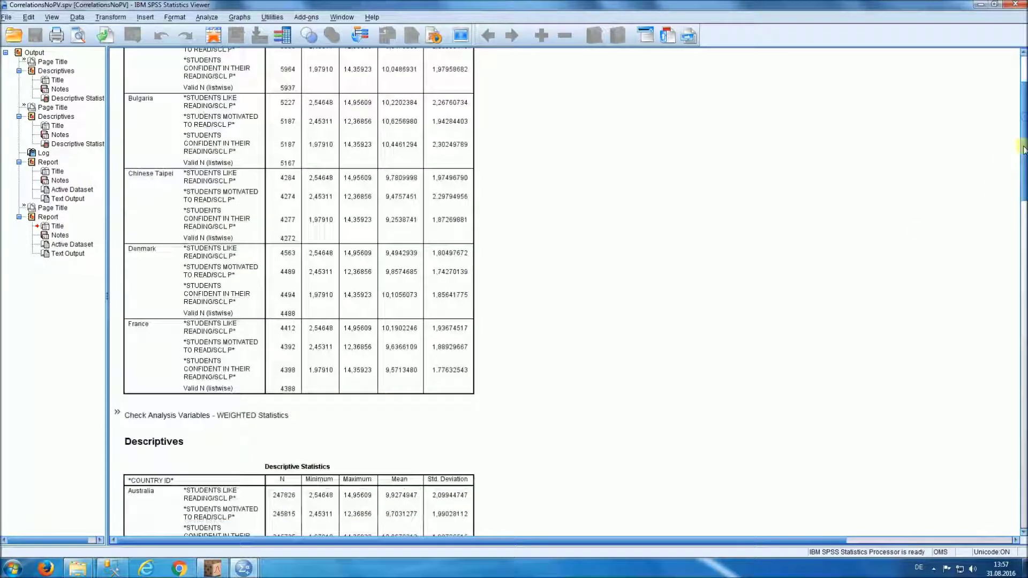
{"action": "scroll", "coordinate": [1021, 176], "scroll_direction": "down", "scroll_amount": 9}
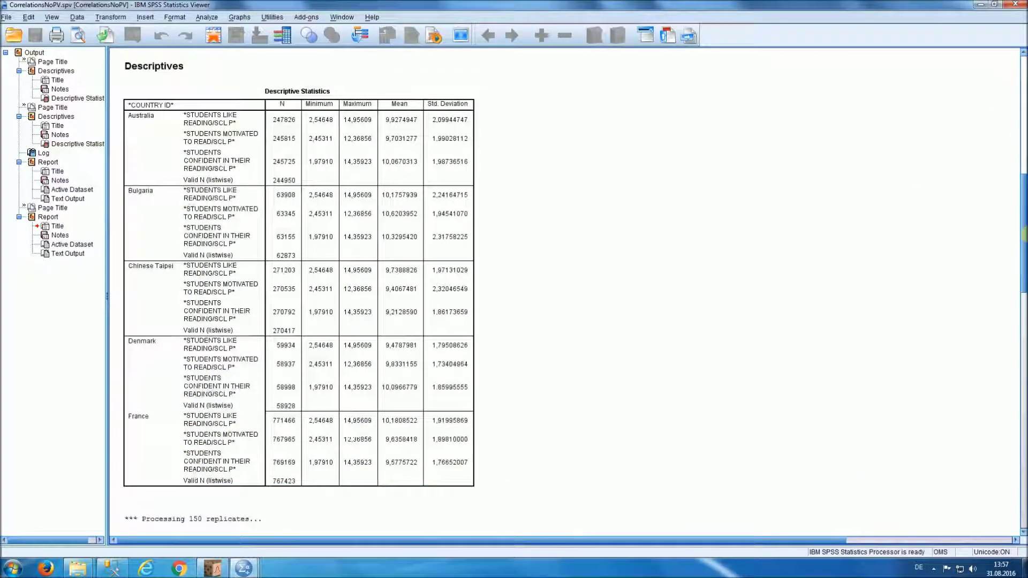
{"action": "left_click", "coordinate": [371, 184]}
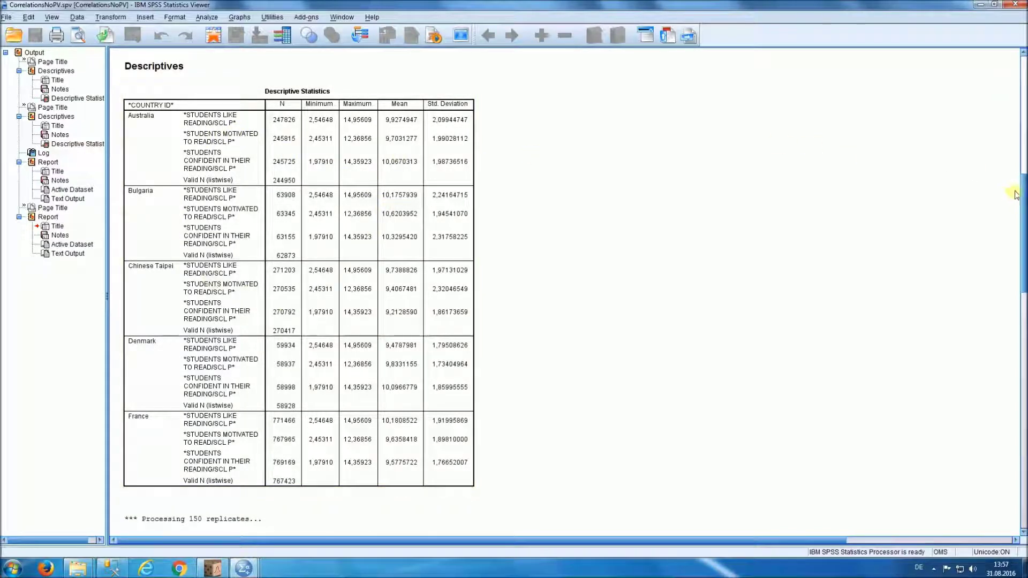
{"action": "scroll", "coordinate": [1020, 185], "scroll_direction": "down", "scroll_amount": 1}
{"action": "left_click_drag", "start_coordinate": [1022, 184], "coordinate": [1024, 314]}
{"action": "left_click", "coordinate": [363, 198]}
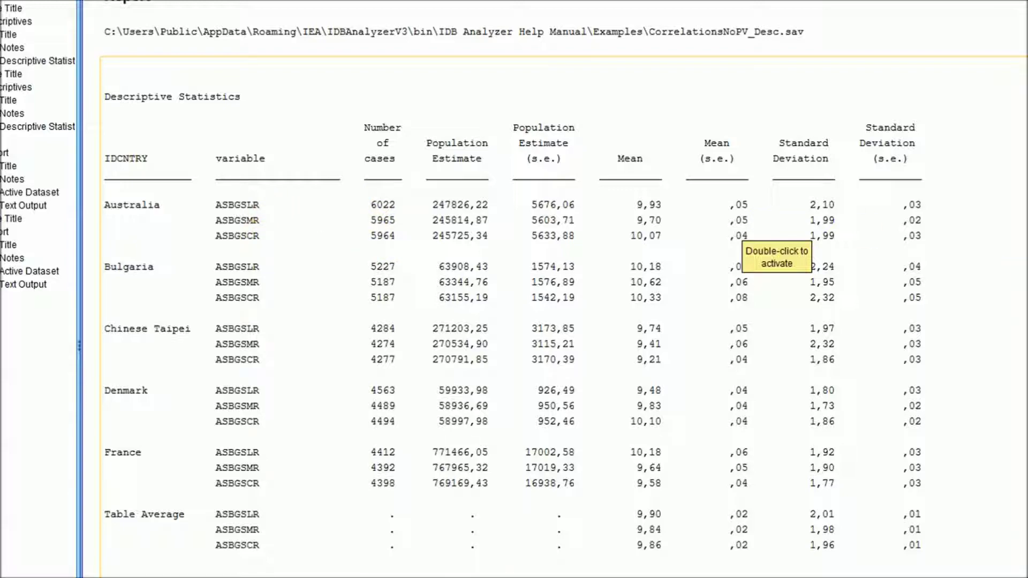
Select the per-country Correlation Coefficients report, where ASBGSLR–ASBGSMR averages ,52.
{"action": "scroll", "coordinate": [562, 300], "scroll_direction": "down", "scroll_amount": 10}
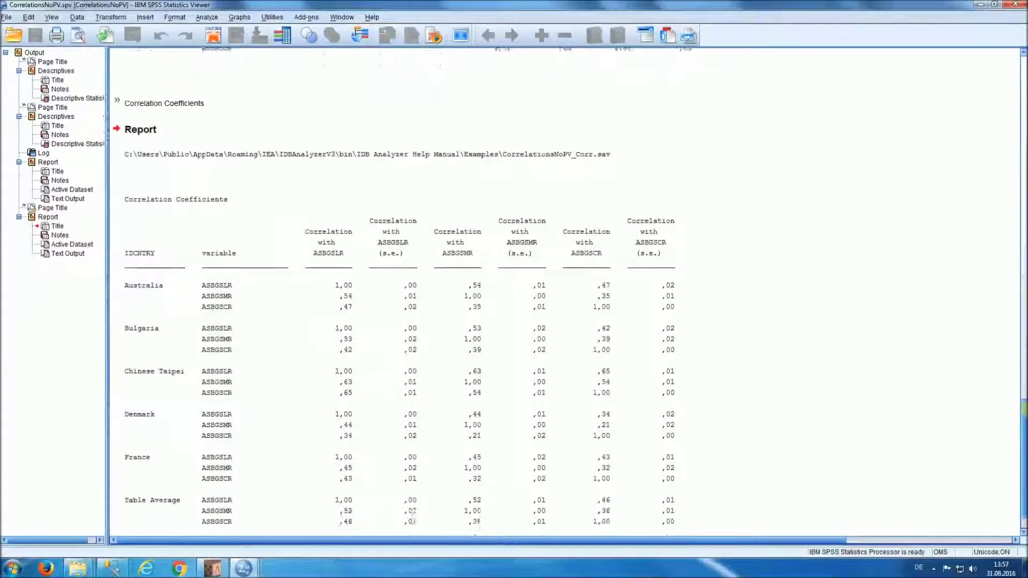
{"action": "scroll", "coordinate": [563, 300], "scroll_direction": "down", "scroll_amount": 2}
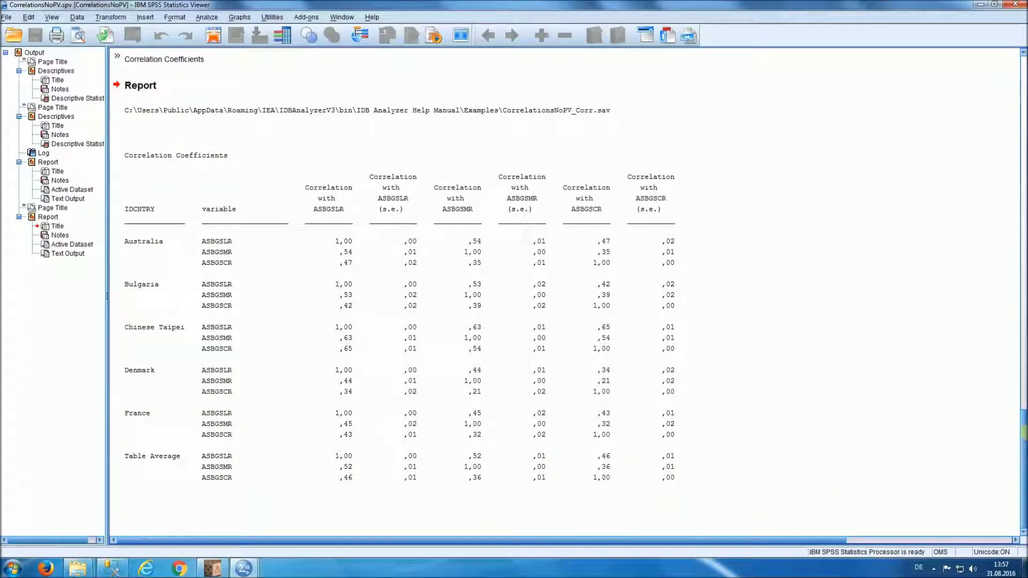
{"action": "left_click", "coordinate": [872, 395]}
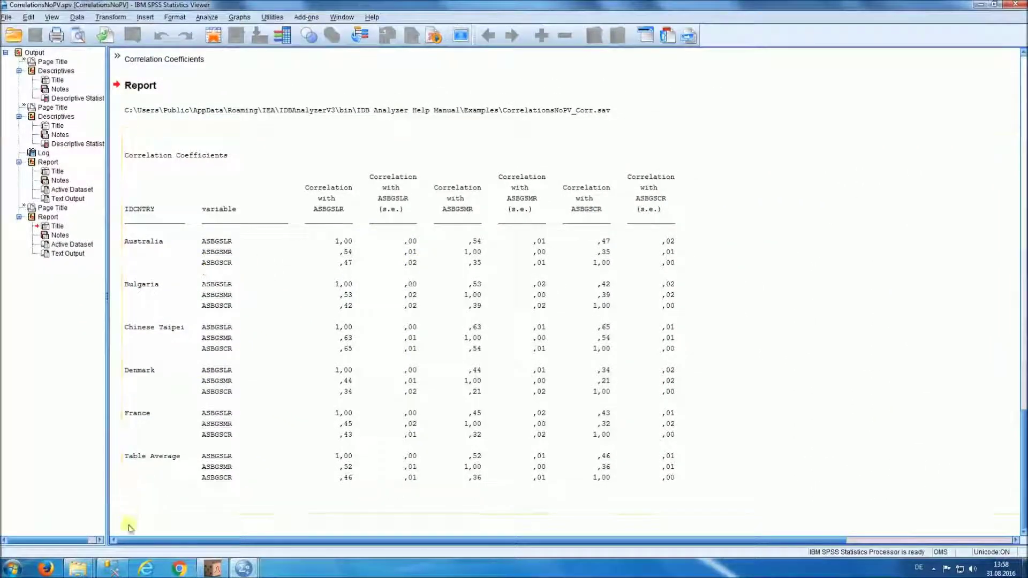
{"action": "left_click", "coordinate": [81, 566]}
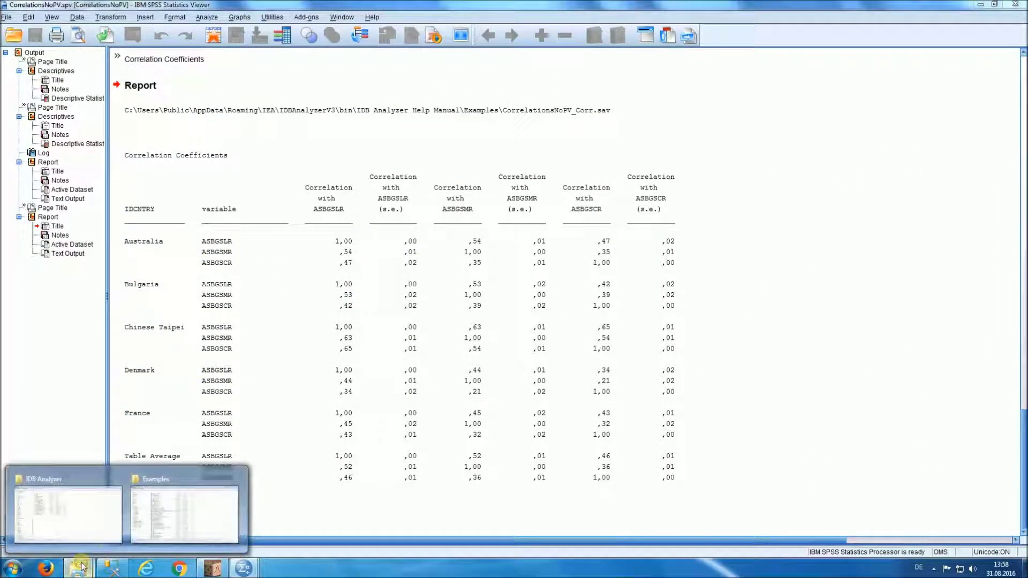
Open CorrelationsNoPV_Corr.xls from the Examples folder in Excel.
{"action": "left_click", "coordinate": [177, 525]}
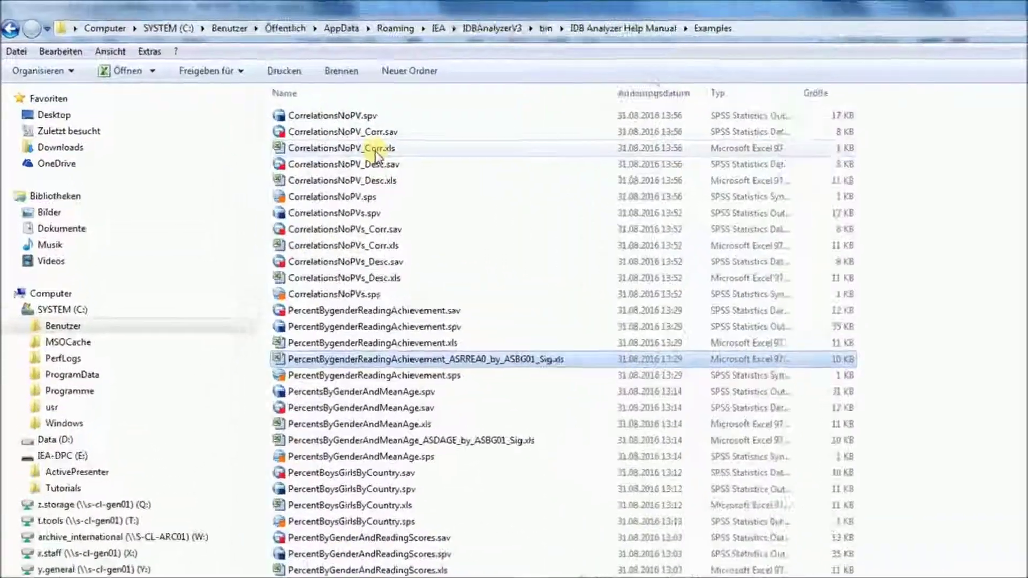
{"action": "mouse_move", "coordinate": [259, 105]}
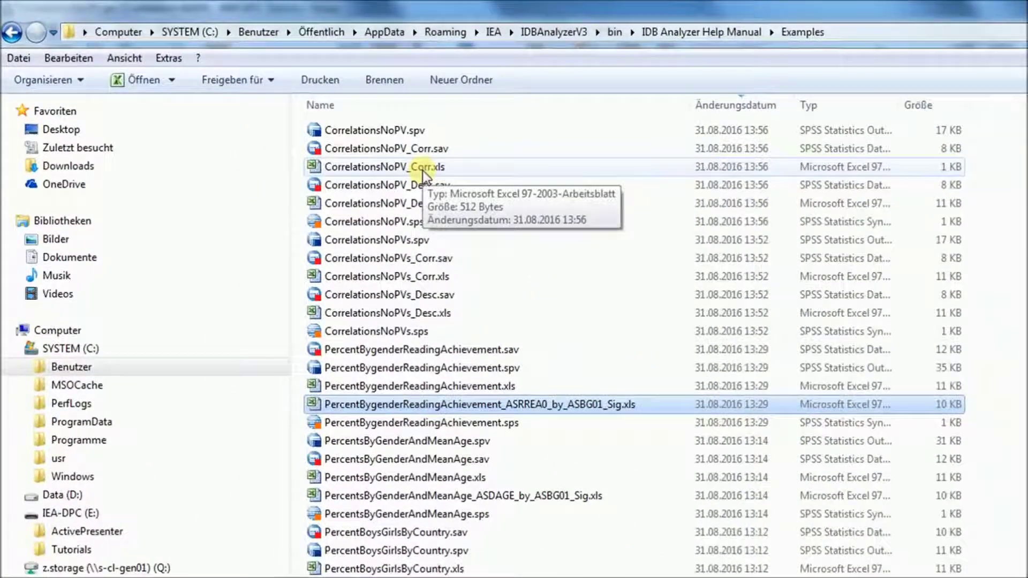
{"action": "left_click", "coordinate": [423, 169]}
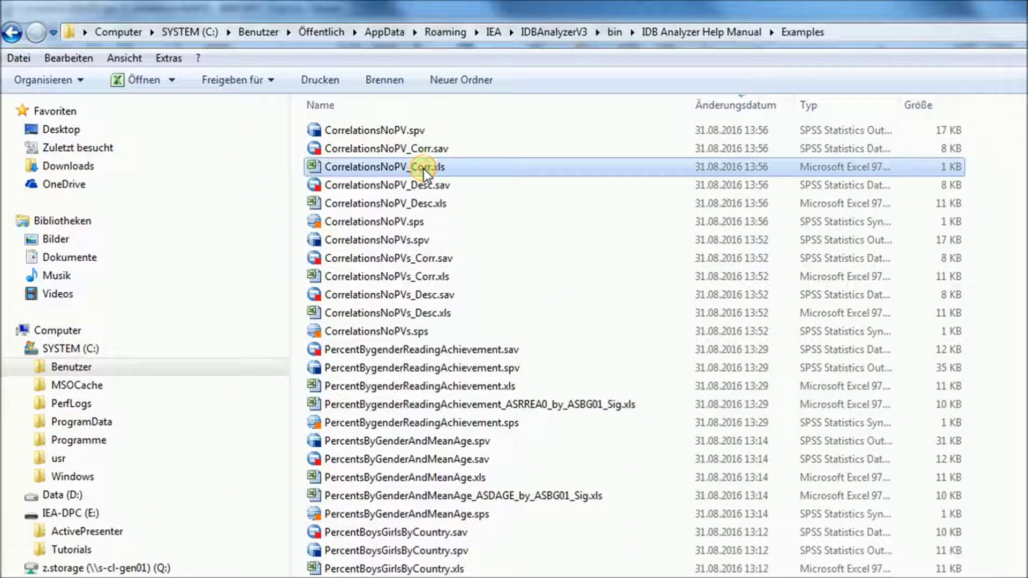
{"action": "double_click", "coordinate": [423, 169]}
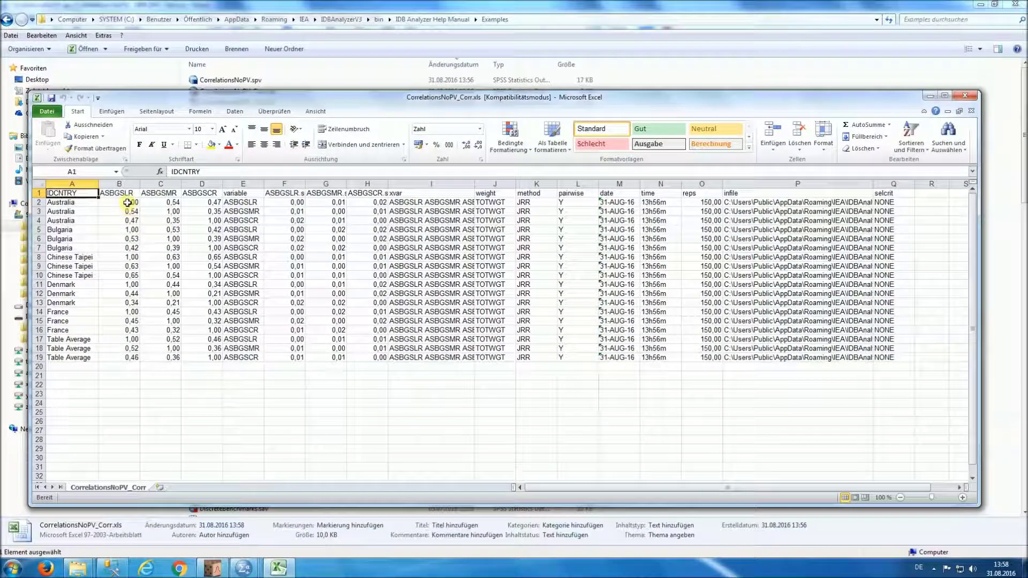
Mark Australia's correlations in B2:D2 and widen columns F and G.
{"action": "left_click_drag", "start_coordinate": [127, 203], "coordinate": [200, 204]}
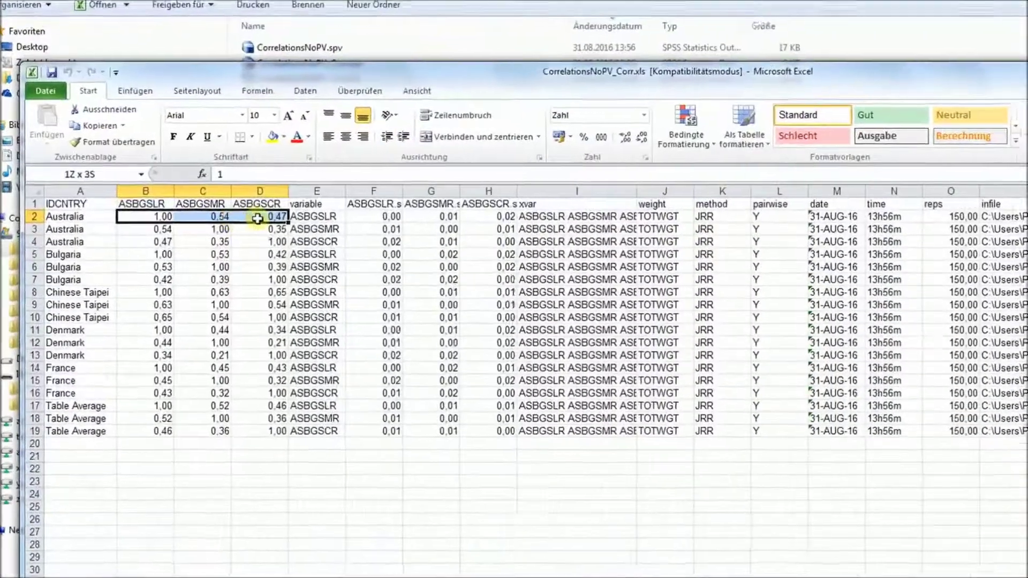
{"action": "left_click_drag", "start_coordinate": [258, 219], "coordinate": [260, 218]}
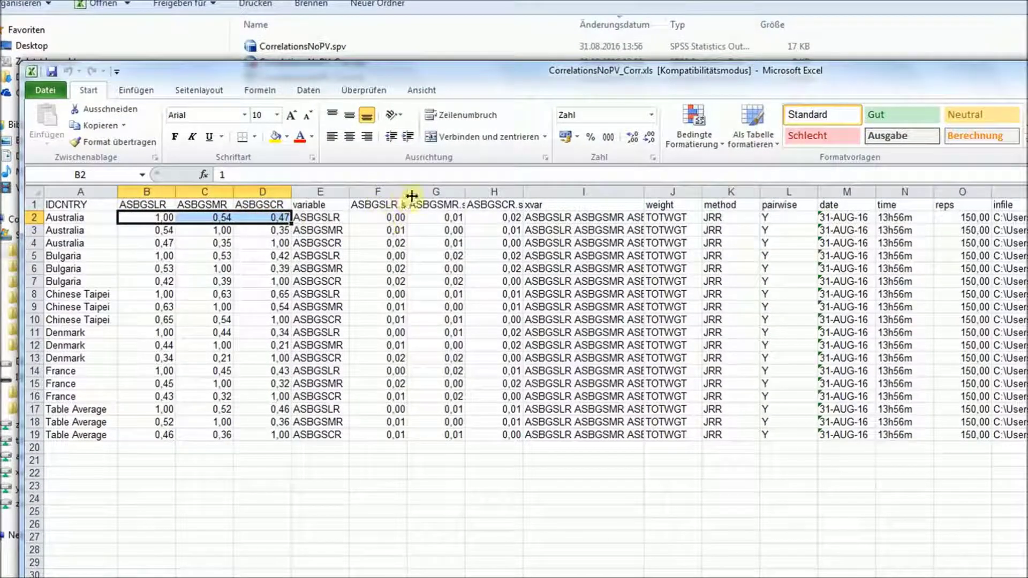
{"action": "left_click_drag", "start_coordinate": [412, 196], "coordinate": [548, 192]}
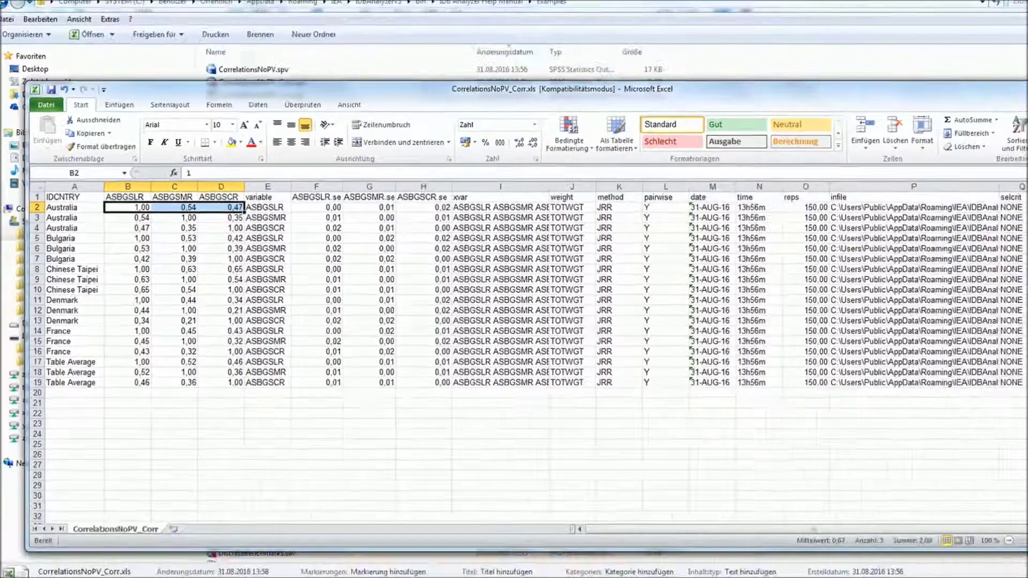
{"action": "left_click", "coordinate": [249, 8]}
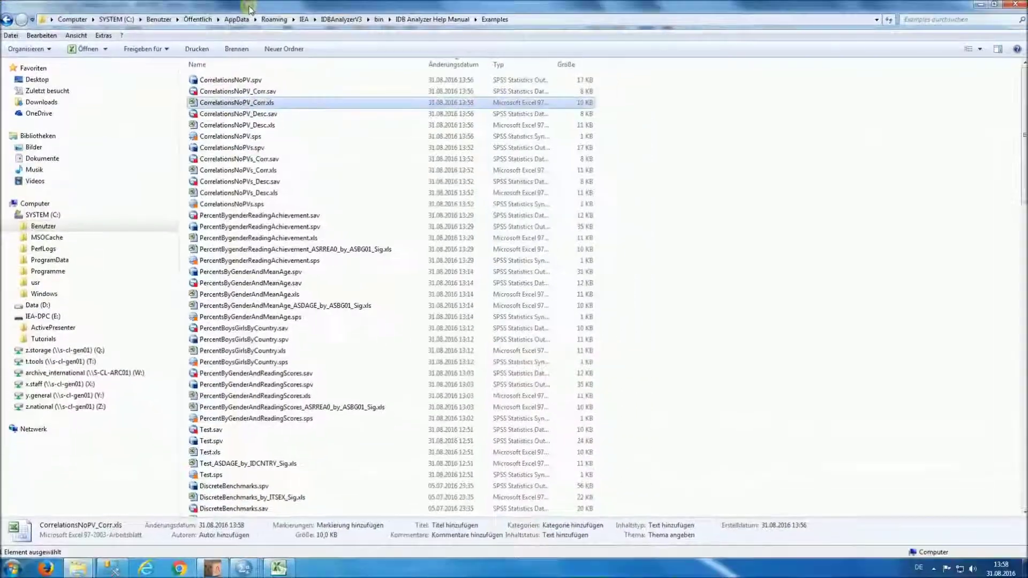
Open CorrelationsNoPV_Desc.xls in Excel, then go back to the IDB Analyzer module.
{"action": "double_click", "coordinate": [262, 131]}
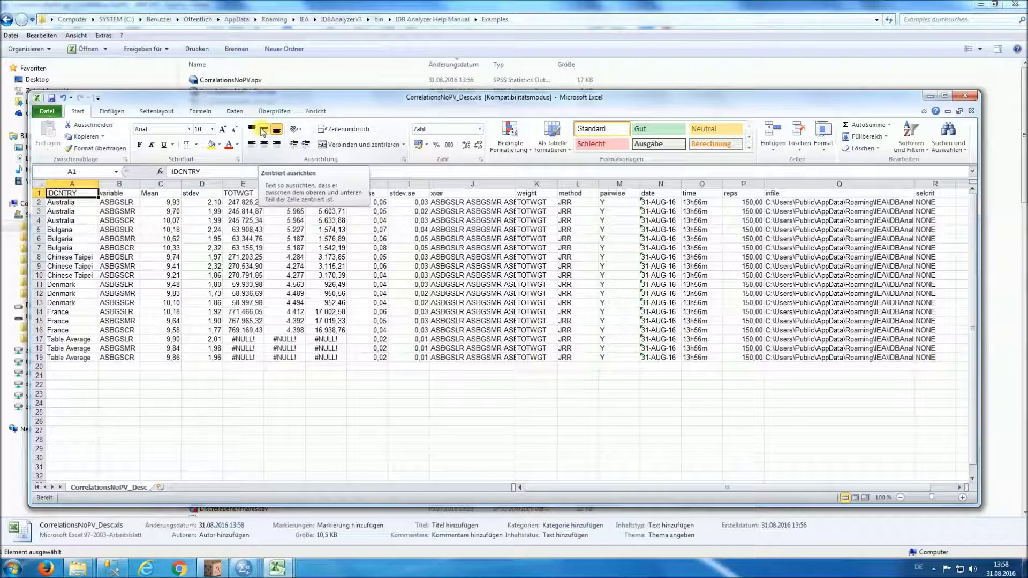
{"action": "left_click", "coordinate": [213, 572]}
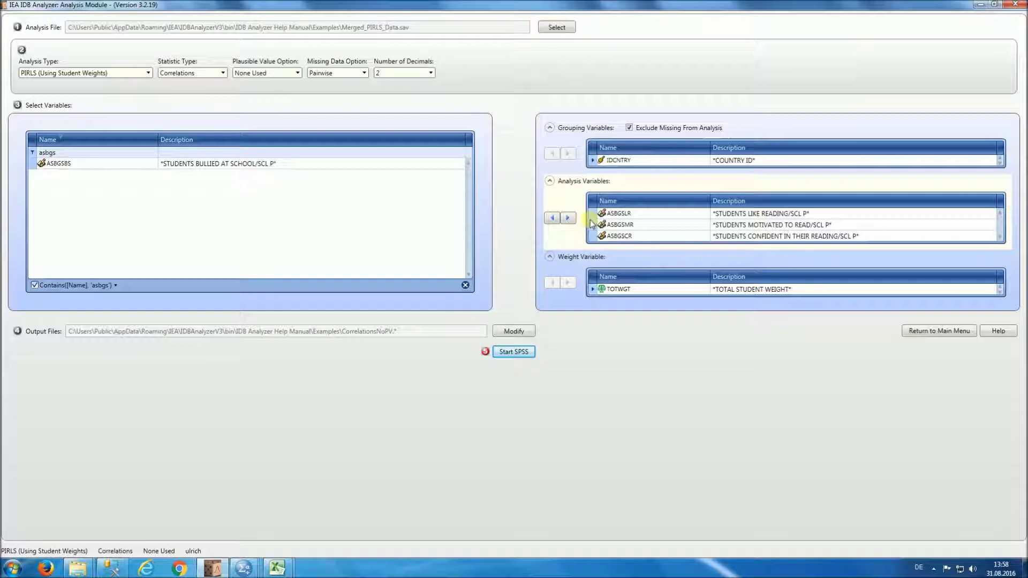
Set the analysis to use plausible values with Listwise missing-data handling.
{"action": "left_click", "coordinate": [297, 73]}
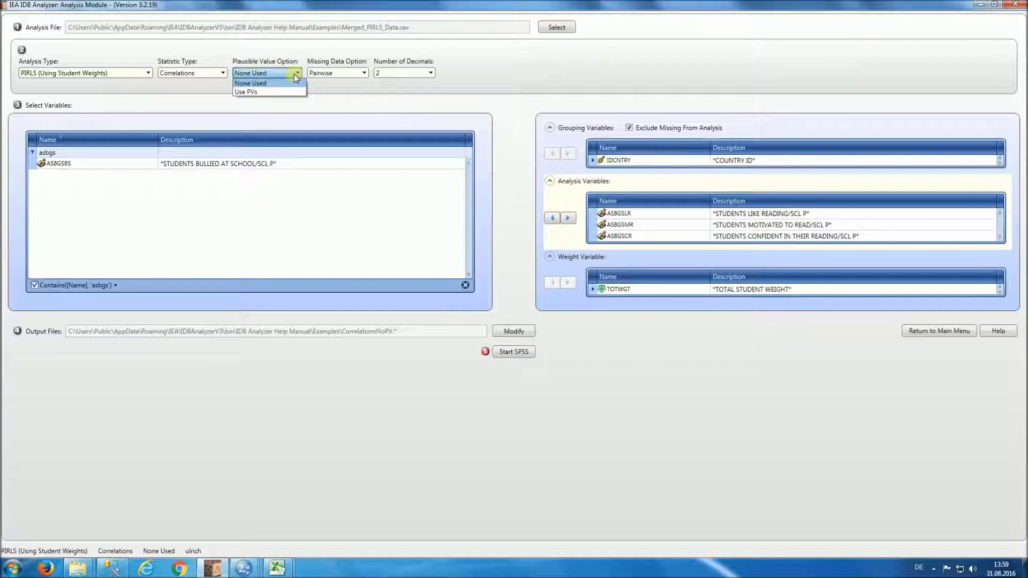
{"action": "left_click", "coordinate": [250, 92]}
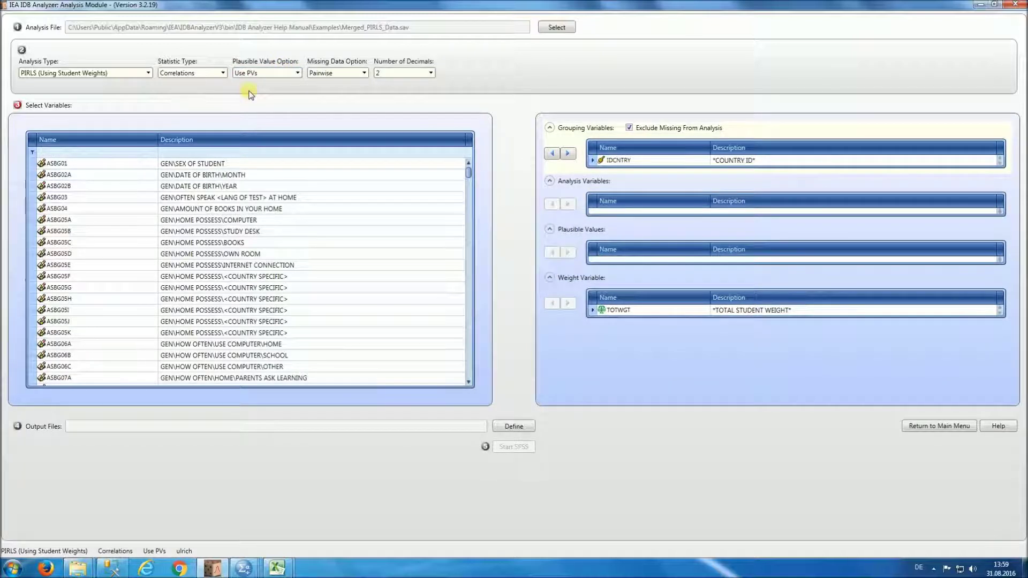
{"action": "left_click", "coordinate": [365, 73]}
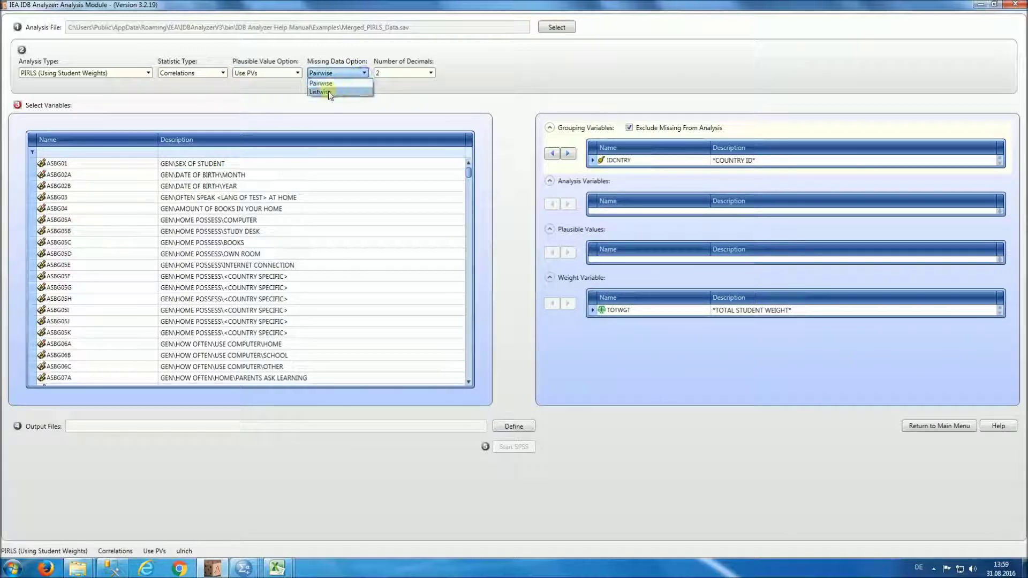
{"action": "left_click", "coordinate": [329, 91]}
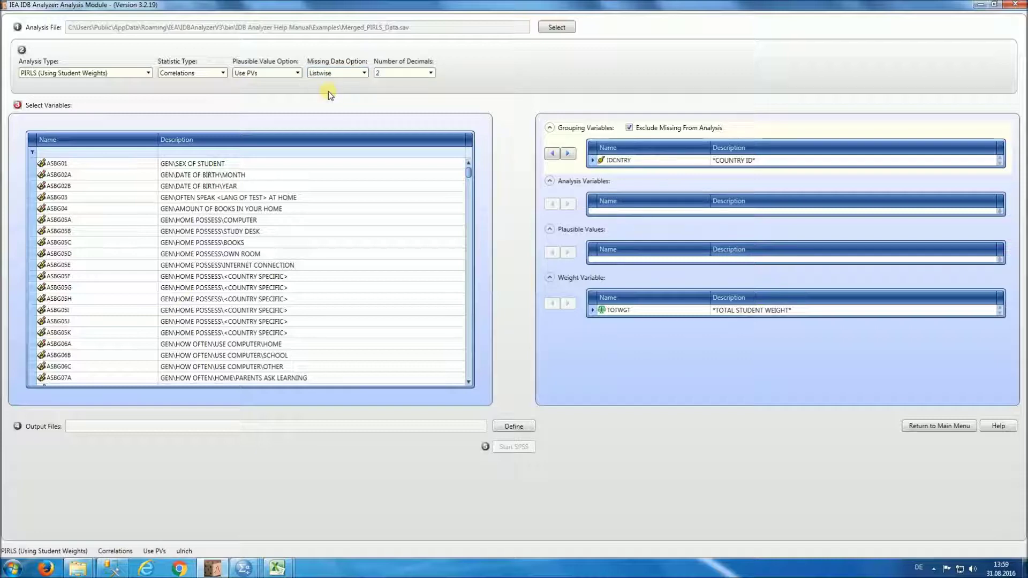
Filter by 'asbgs' and add ASBGSLR, ASBGSMR and ASBGSCR as analysis variables.
{"action": "left_click", "coordinate": [582, 198]}
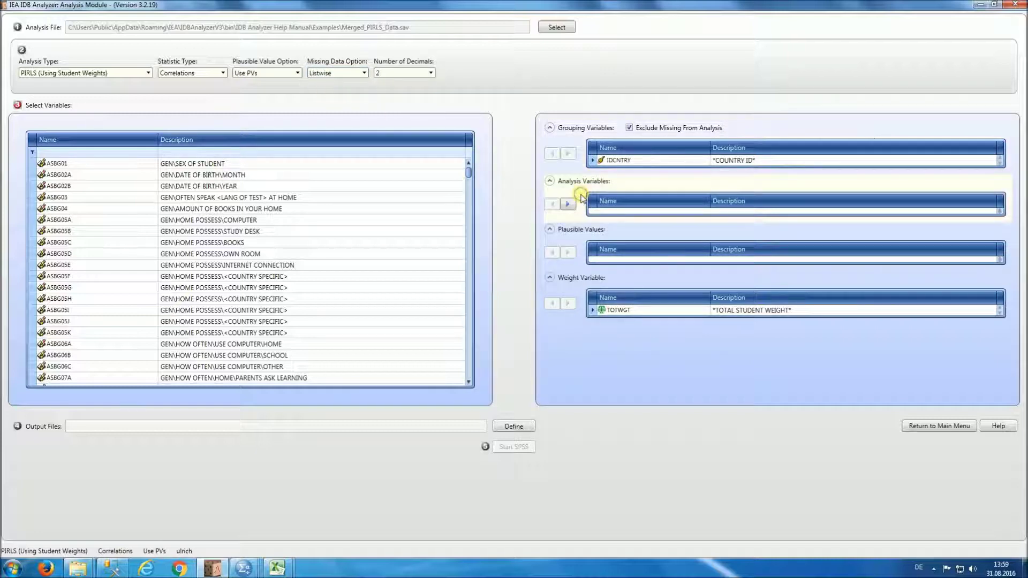
{"action": "left_click", "coordinate": [139, 152]}
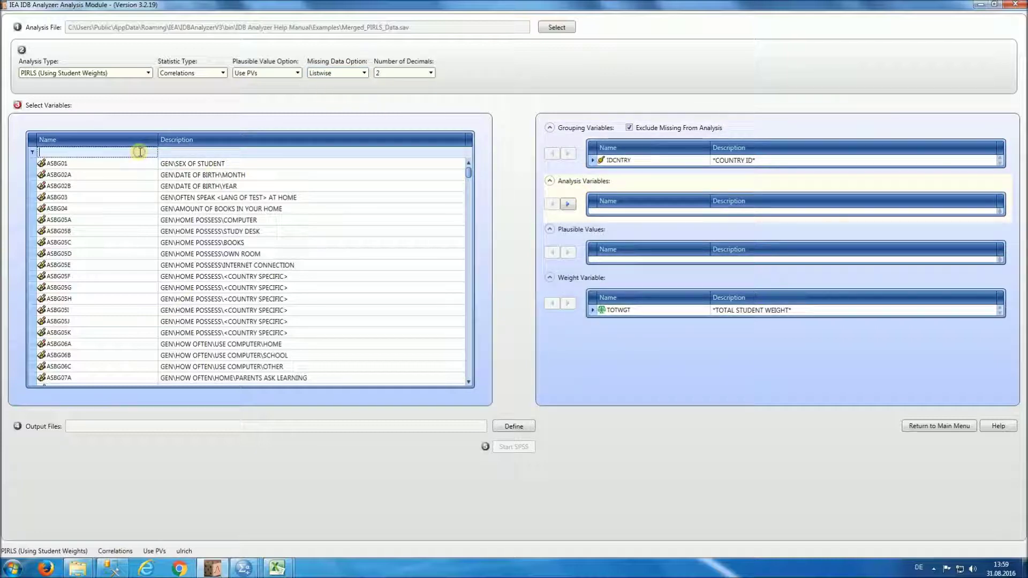
{"action": "type", "text": "asb"}
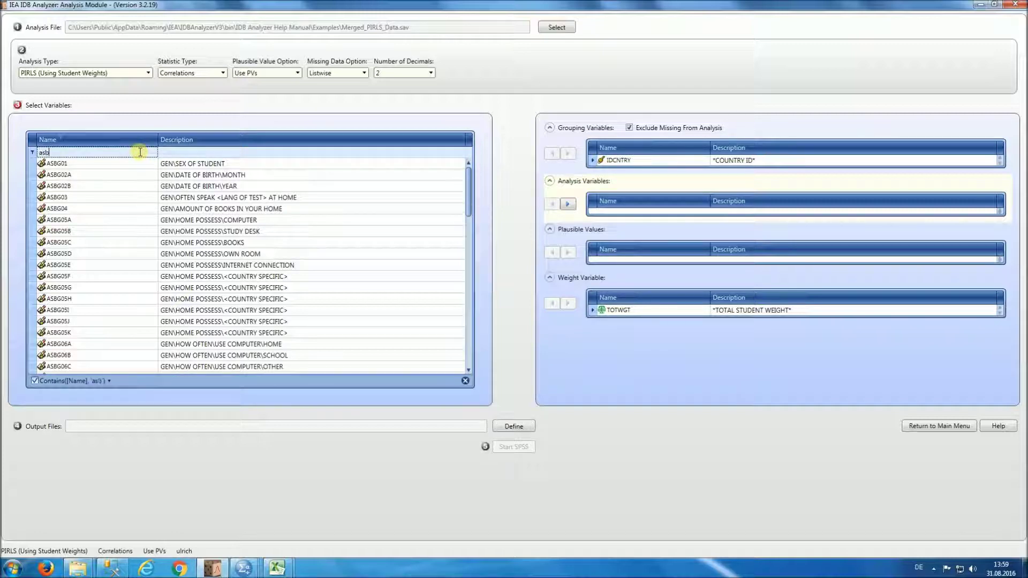
{"action": "type", "text": "gs"}
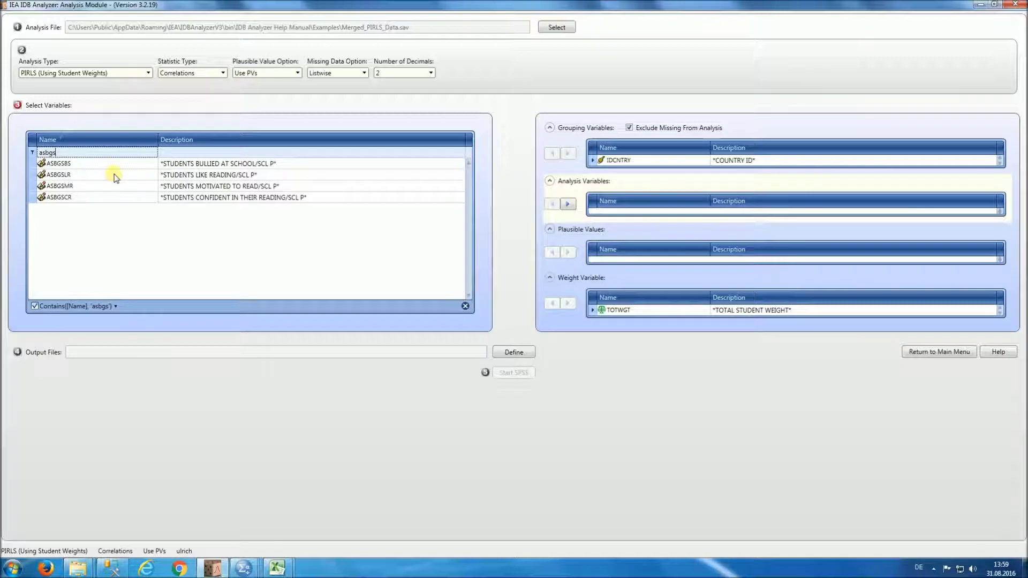
{"action": "double_click", "coordinate": [115, 177]}
{"action": "double_click", "coordinate": [115, 177]}
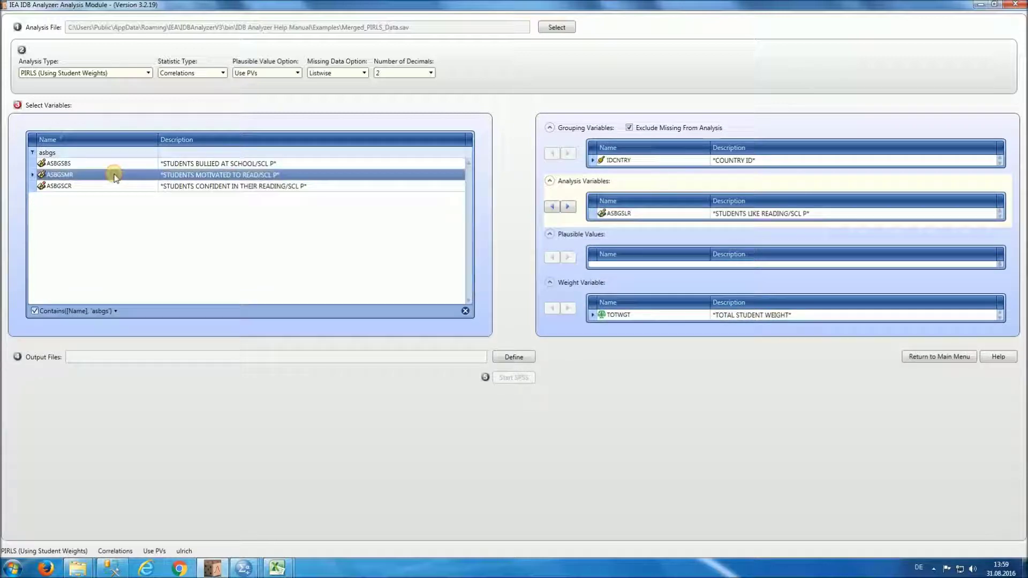
{"action": "left_click", "coordinate": [115, 177]}
{"action": "double_click", "coordinate": [115, 177]}
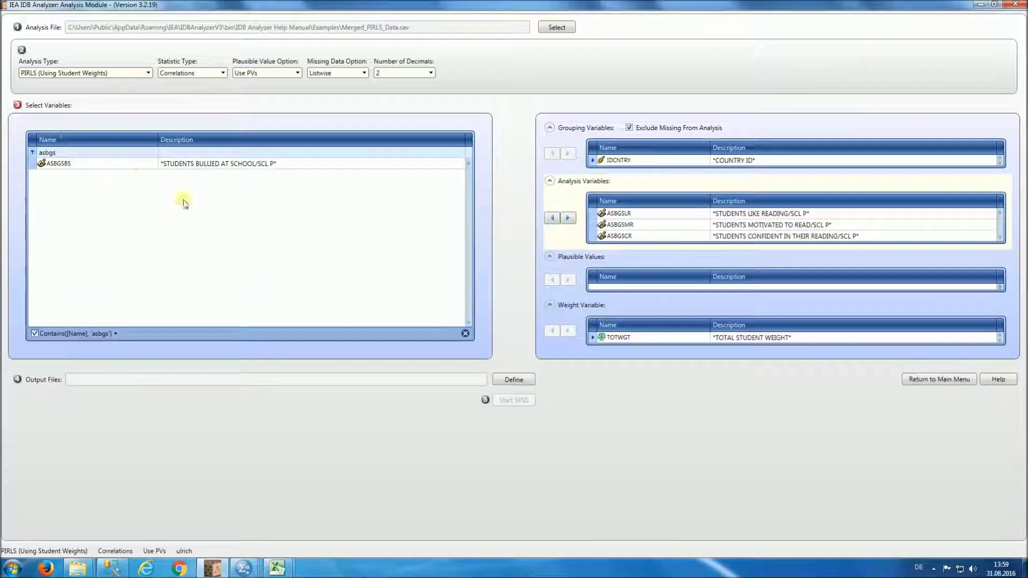
Add ASRLIT01-05 and ASRINF01-05 as plausible values.
{"action": "left_click", "coordinate": [578, 276]}
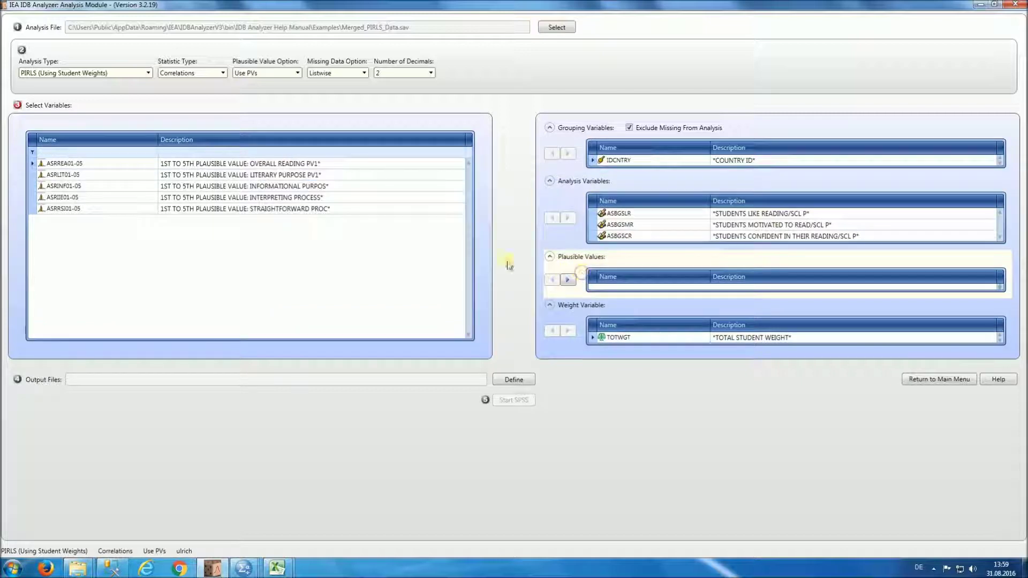
{"action": "double_click", "coordinate": [92, 175]}
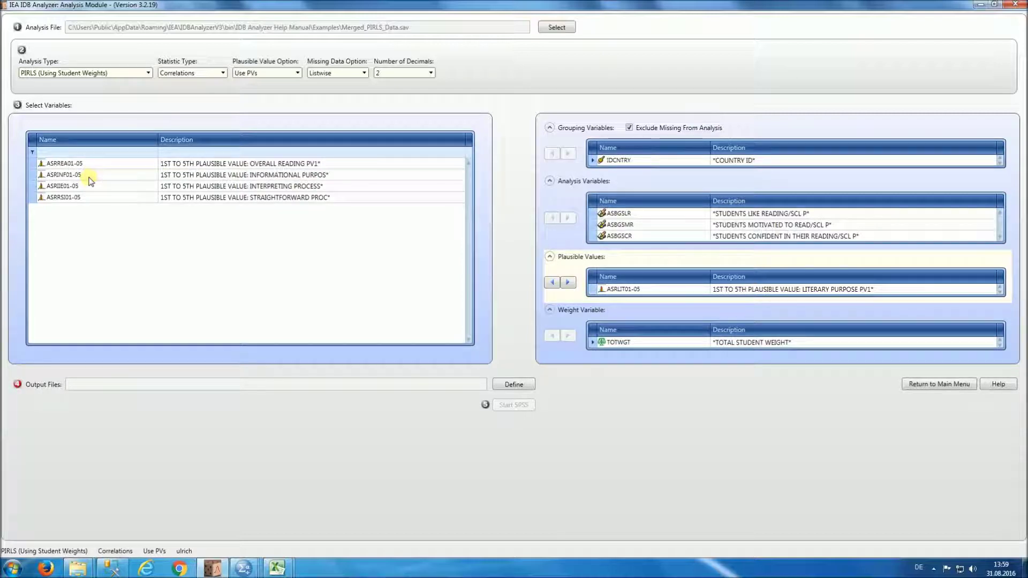
{"action": "double_click", "coordinate": [90, 175]}
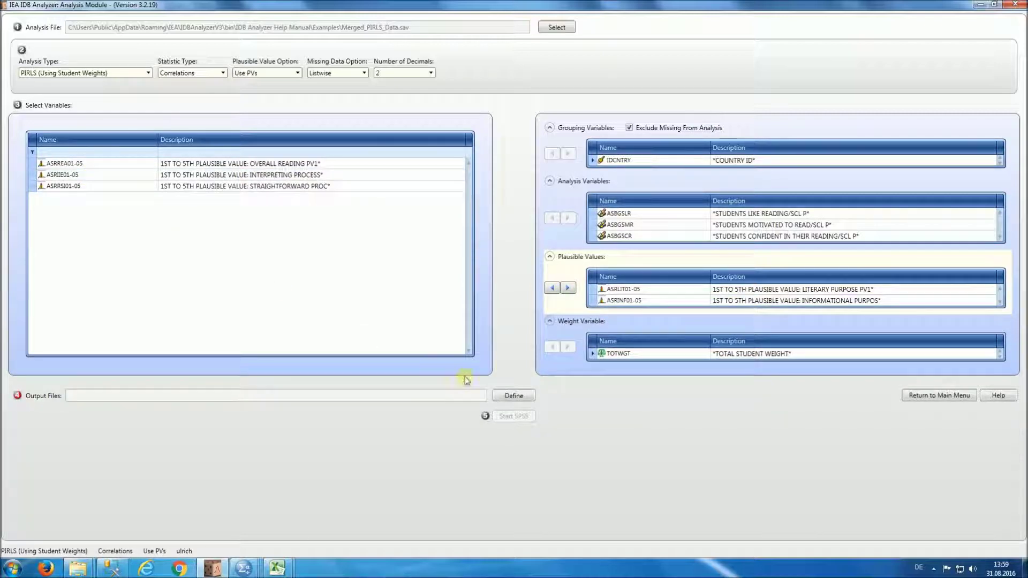
Define the output file name as CorrelationsWithPVs.
{"action": "left_click", "coordinate": [513, 396]}
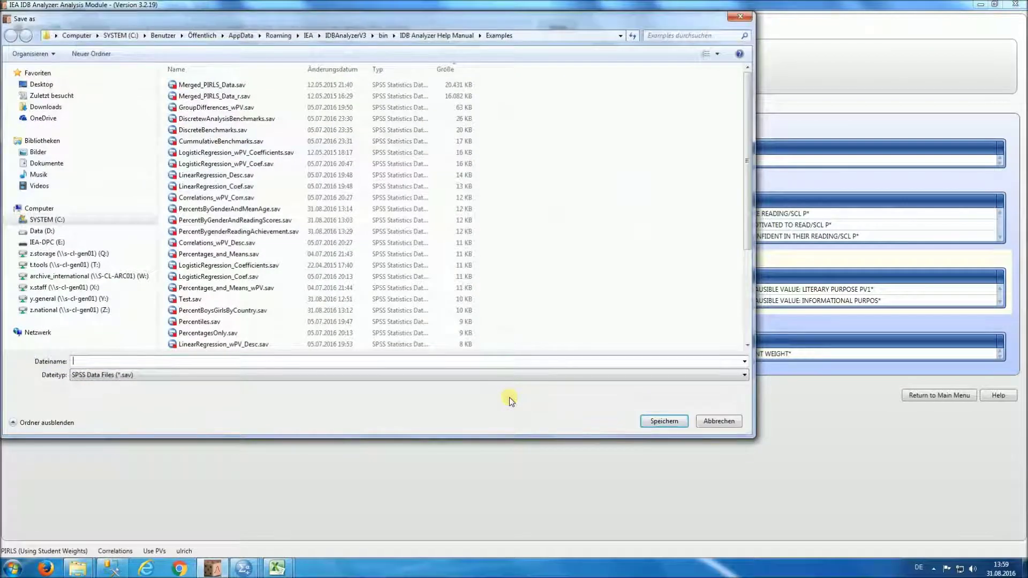
{"action": "type", "text": "Cor"}
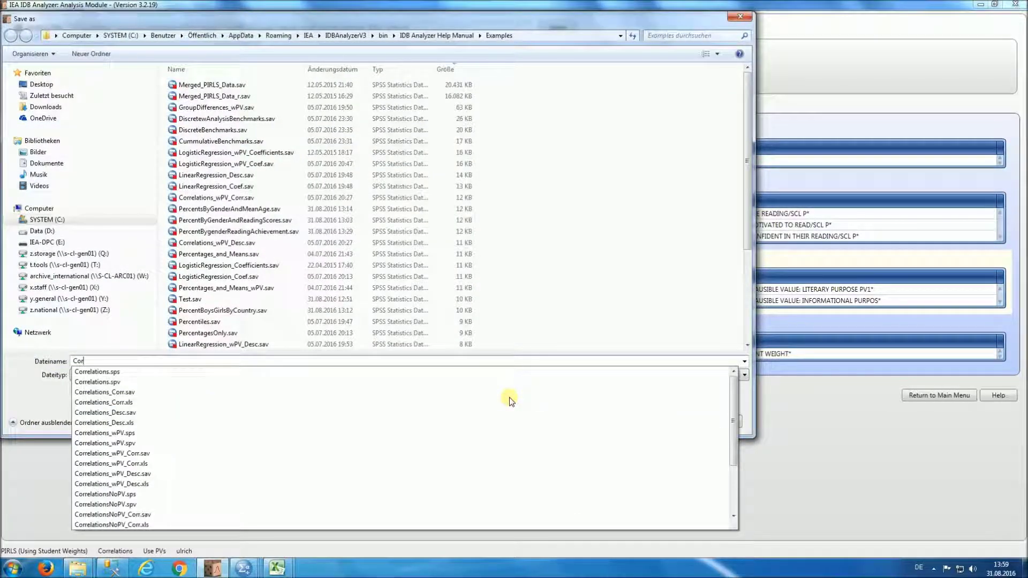
{"action": "type", "text": "rela"}
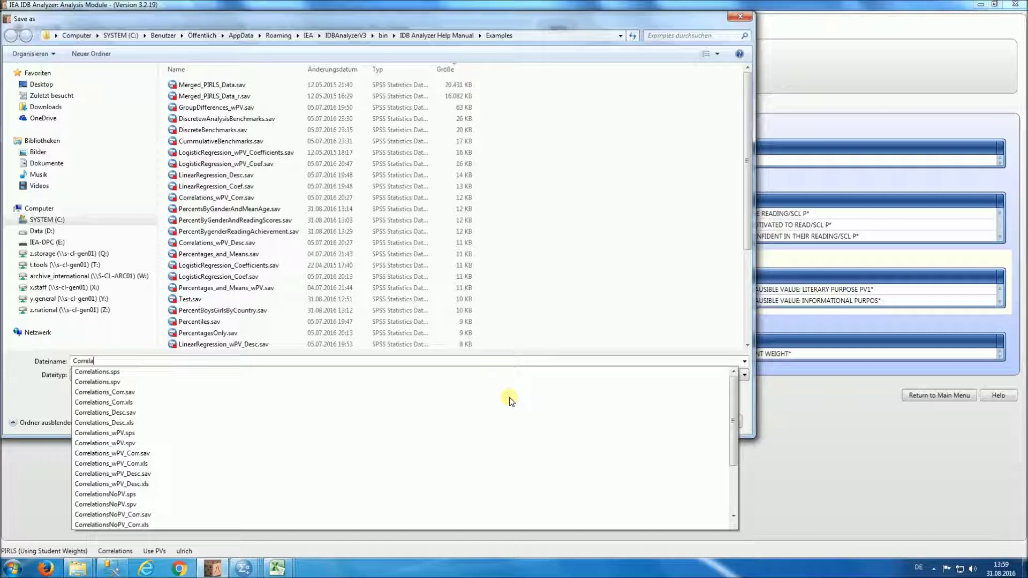
{"action": "type", "text": "tionsWithPV"}
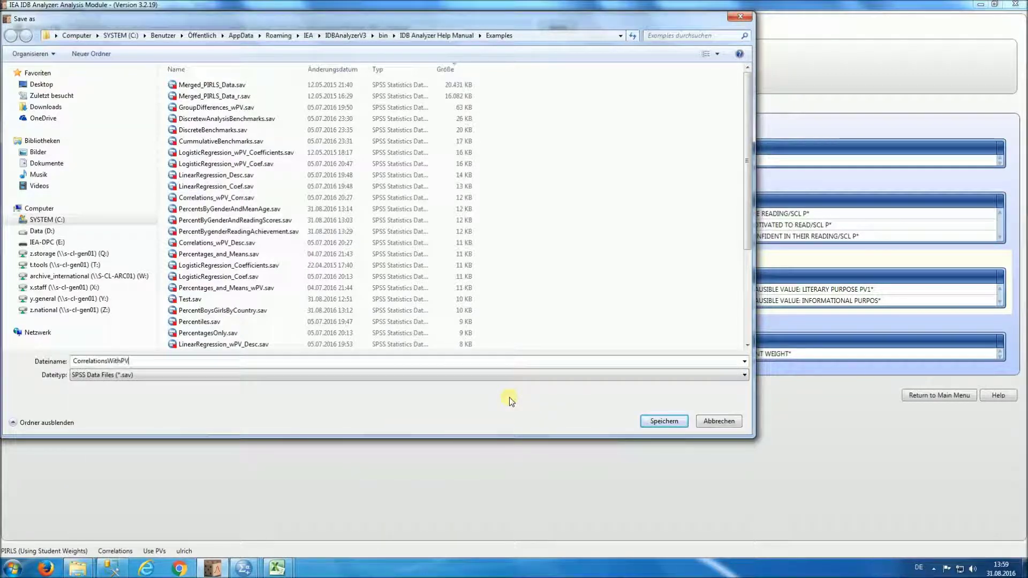
{"action": "type", "text": "s"}
{"action": "key", "text": "Return"}
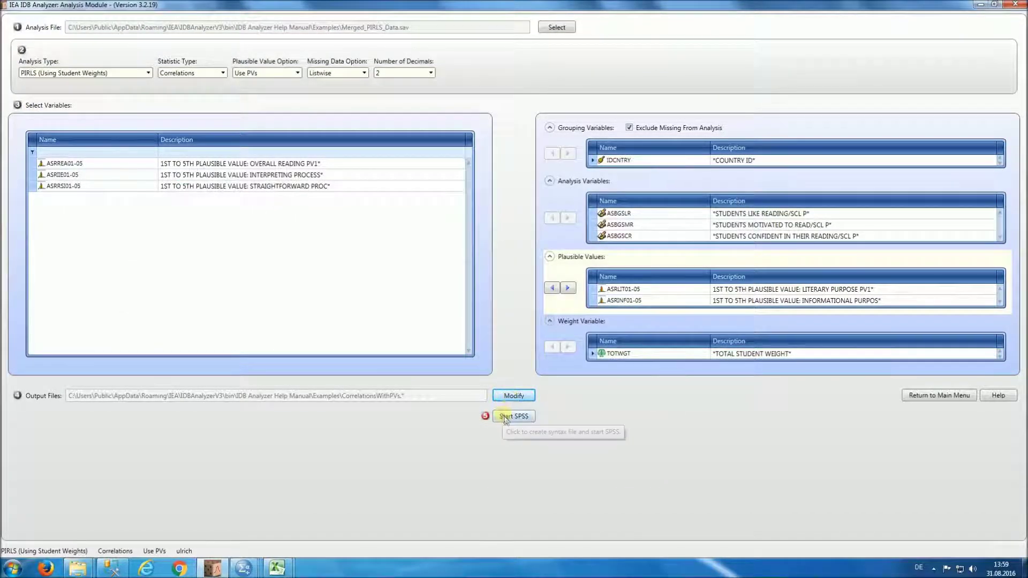
Generate the CorrelationsWithPVs syntax in SPSS and run all of it.
{"action": "left_click", "coordinate": [507, 417]}
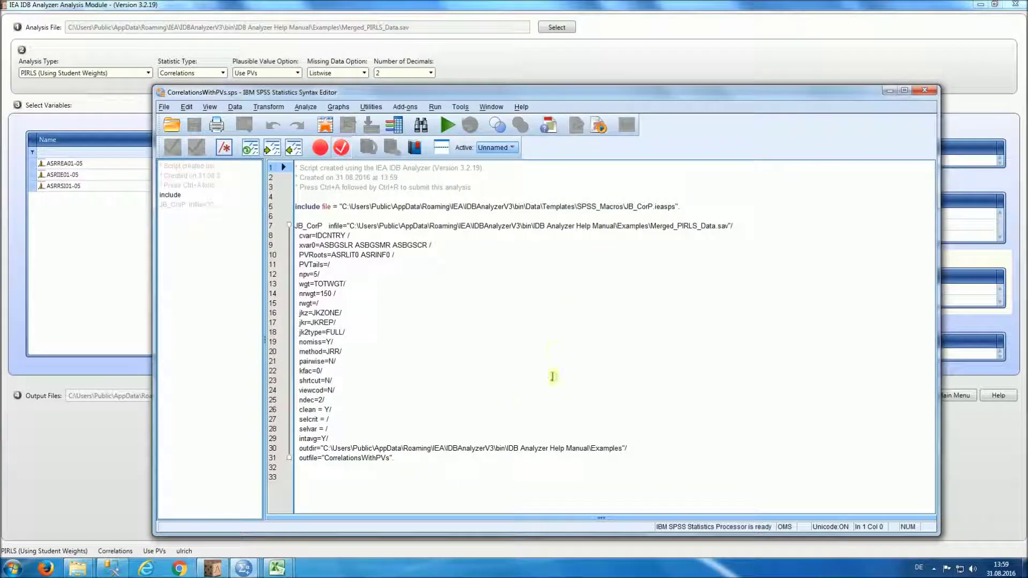
{"action": "left_click", "coordinate": [435, 107]}
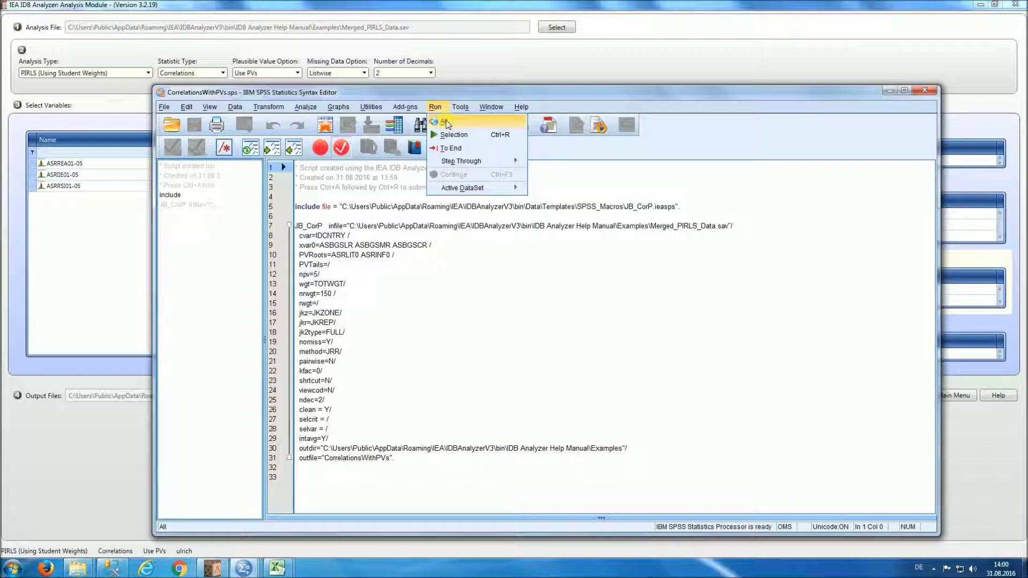
{"action": "left_click", "coordinate": [447, 123]}
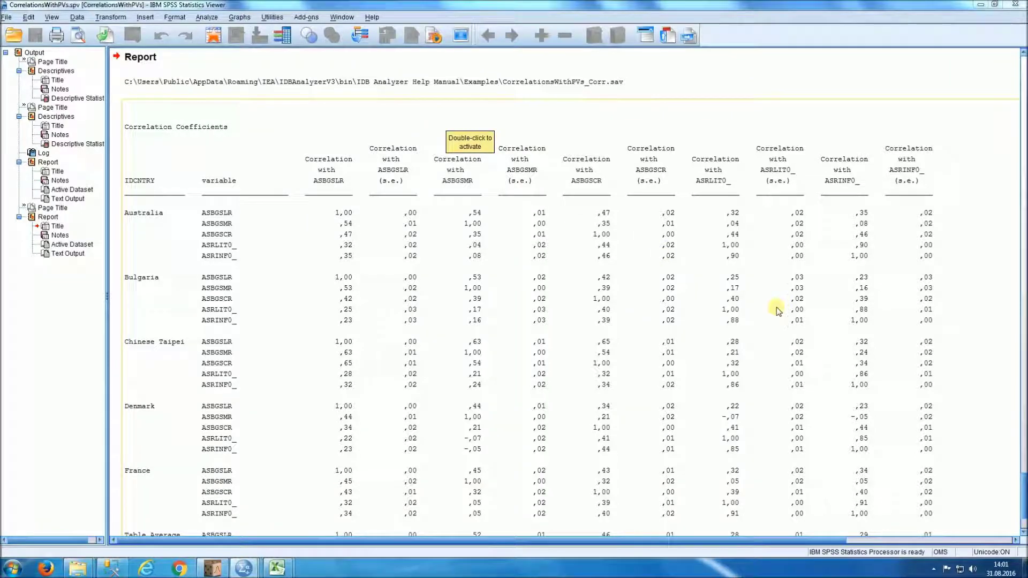
{"action": "left_click_drag", "start_coordinate": [1024, 502], "coordinate": [985, 78]}
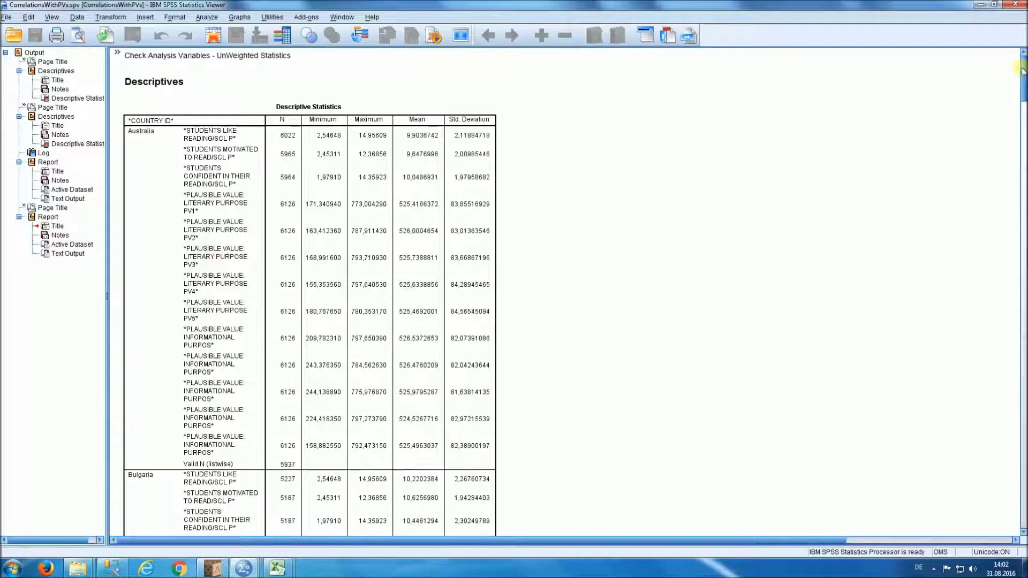
{"action": "left_click_drag", "start_coordinate": [1023, 75], "coordinate": [1023, 247]}
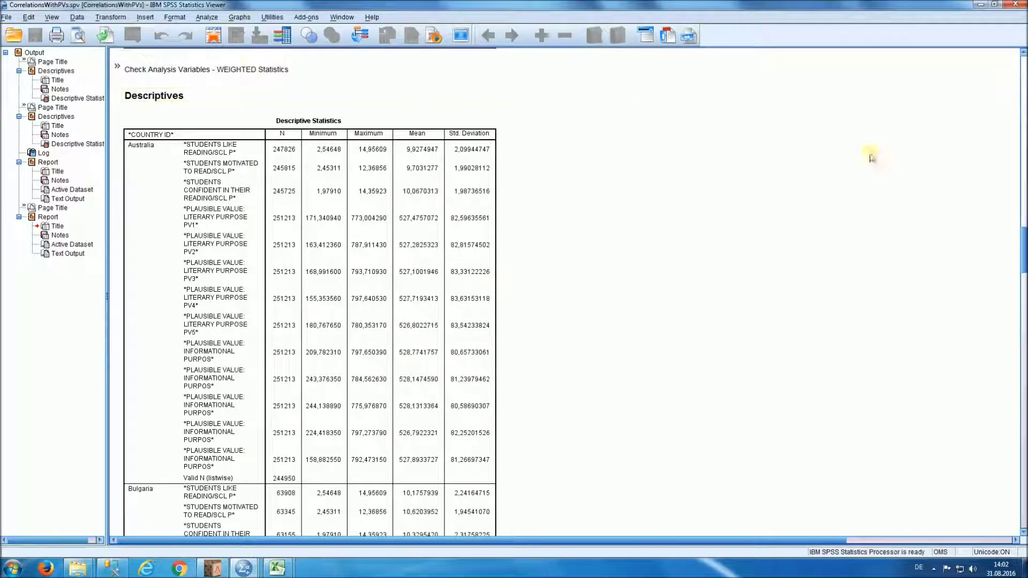
{"action": "left_click_drag", "start_coordinate": [1022, 235], "coordinate": [1023, 399]}
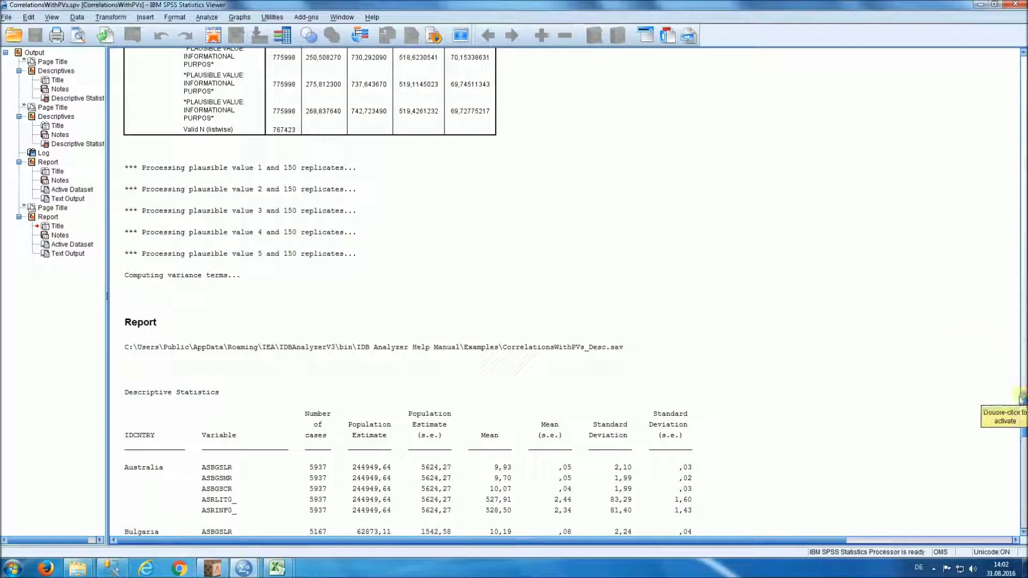
{"action": "left_click_drag", "start_coordinate": [1024, 404], "coordinate": [1024, 424]}
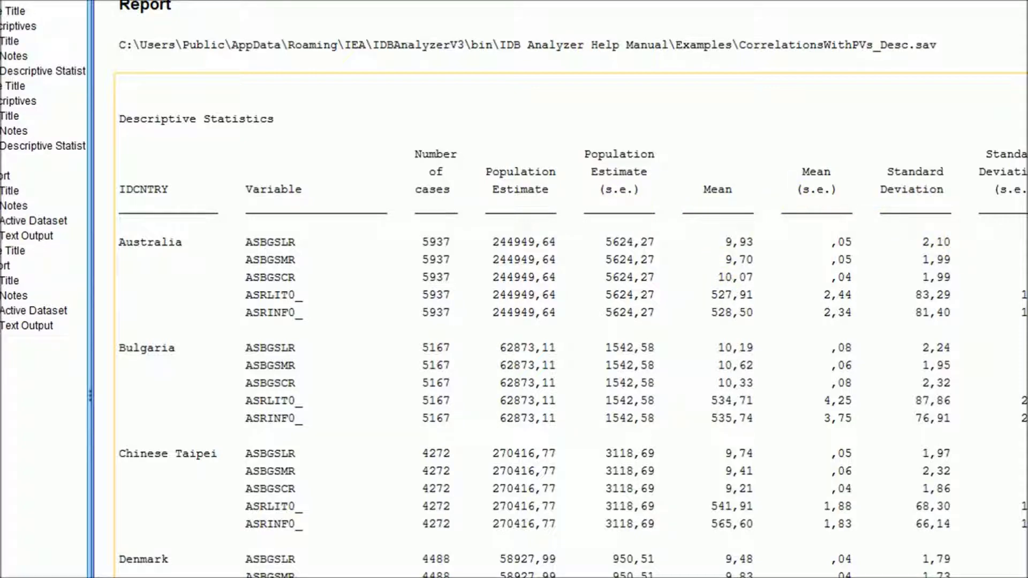
Select the Correlation Coefficients report in SPSS, then bring the Examples folder with the CorrelationsWithPVs files forward.
{"action": "scroll", "coordinate": [1023, 437], "scroll_direction": "down", "scroll_amount": 1}
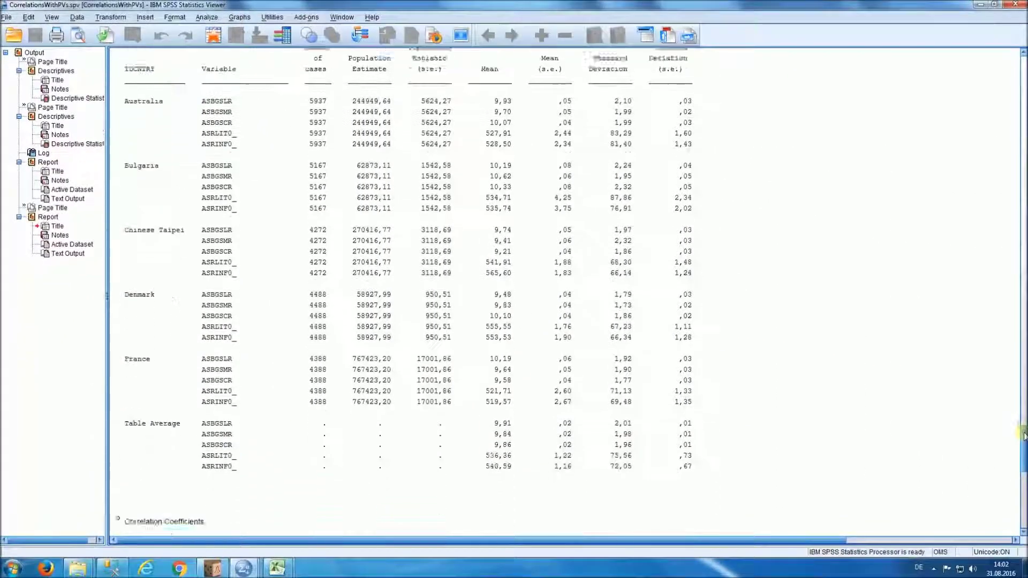
{"action": "left_click_drag", "start_coordinate": [1023, 436], "coordinate": [1023, 484]}
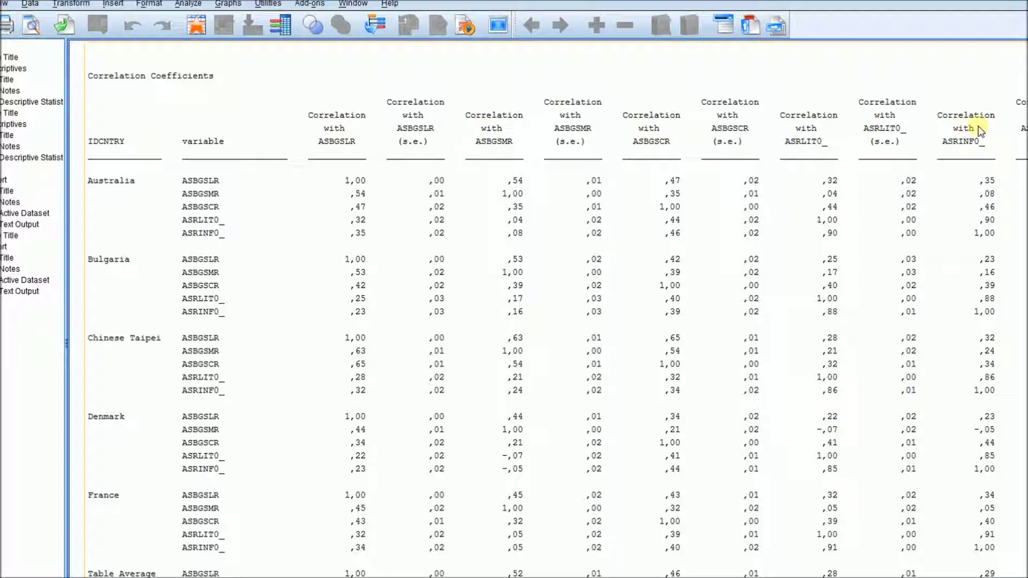
{"action": "left_click", "coordinate": [417, 134]}
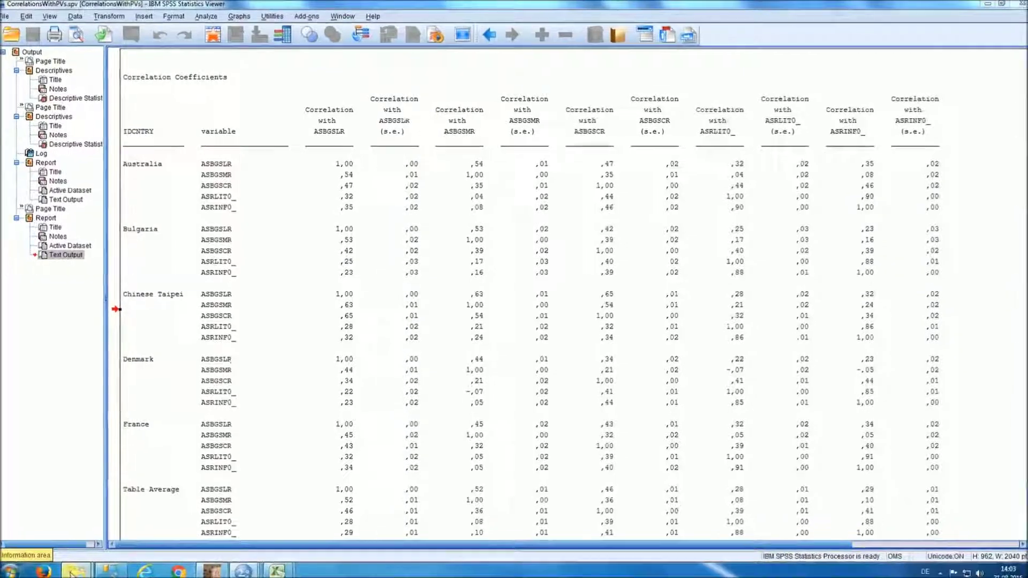
{"action": "mouse_move", "coordinate": [77, 569]}
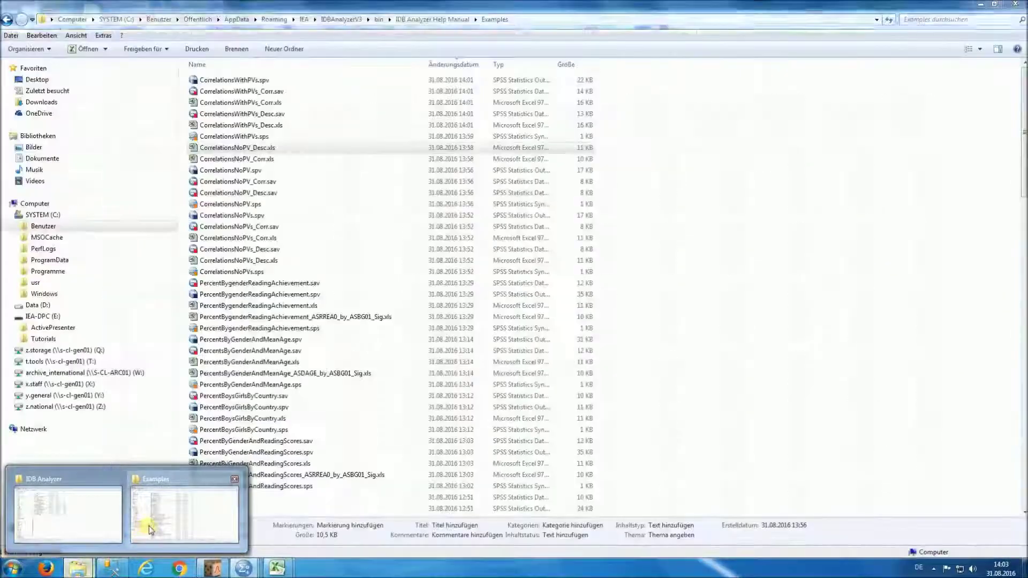
{"action": "left_click", "coordinate": [150, 526]}
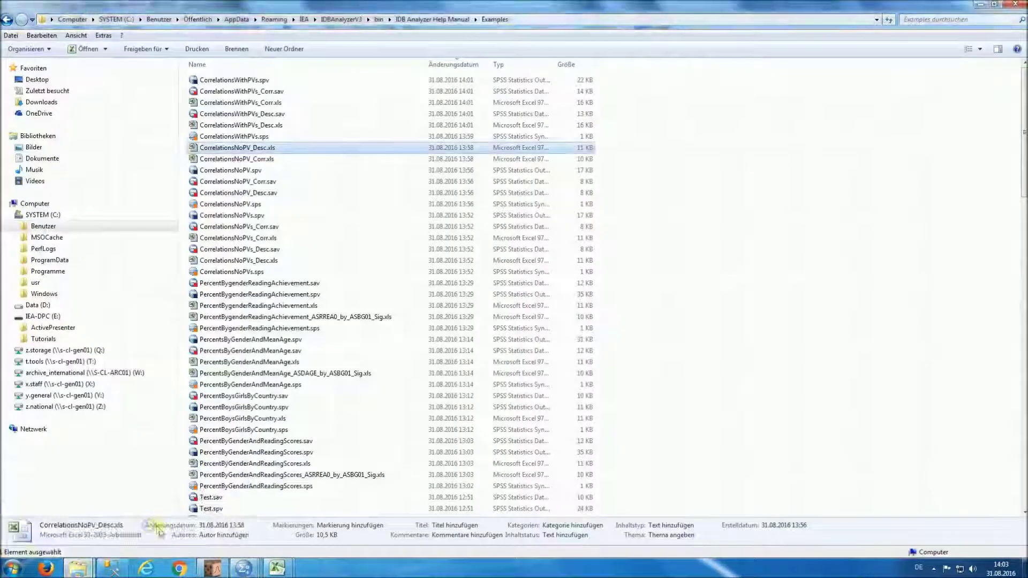
Review the per-country correlations in CorrelationsWithPVs_Corr.xls, then return to the Examples folder.
{"action": "double_click", "coordinate": [282, 103]}
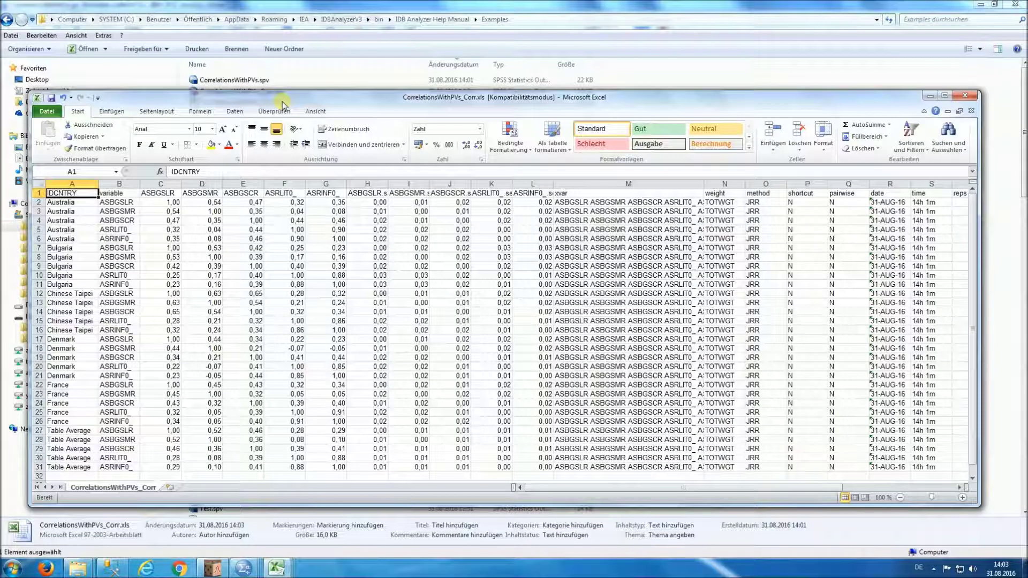
{"action": "left_click", "coordinate": [239, 9]}
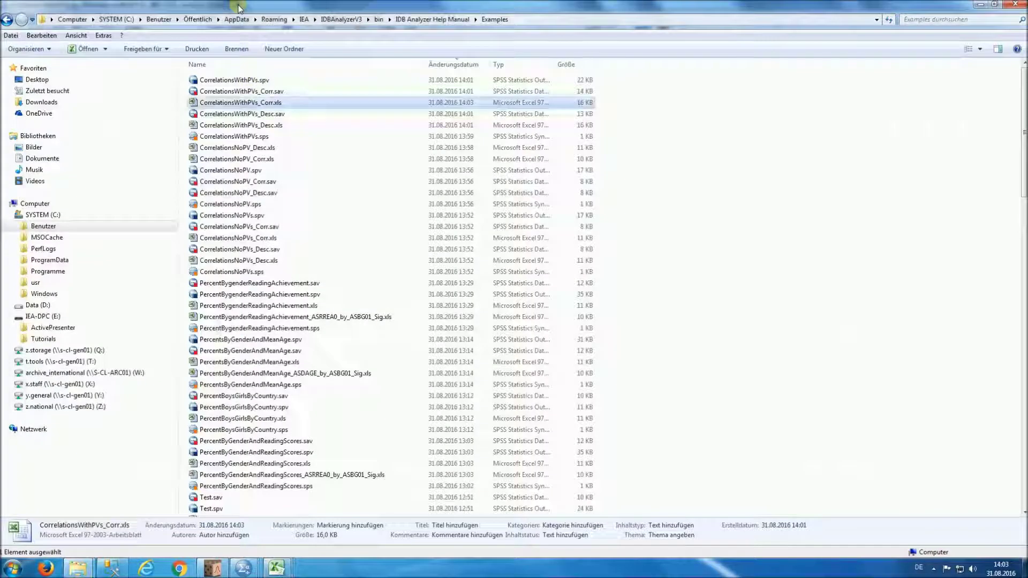
Open CorrelationsWithPVs_Desc.xls and check the full-precision standard deviation in cell E2, then minimize Excel.
{"action": "double_click", "coordinate": [266, 126]}
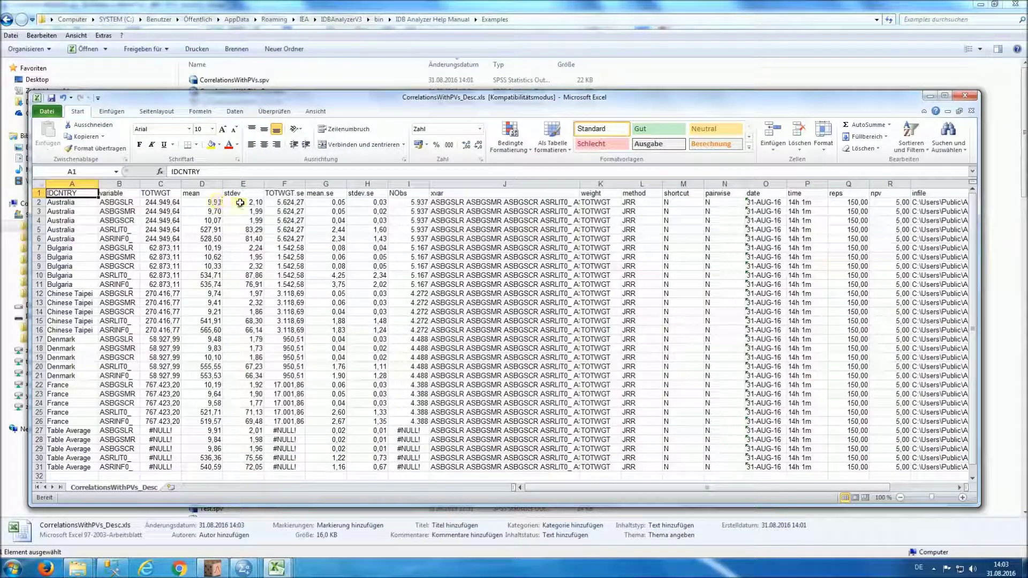
{"action": "left_click", "coordinate": [236, 202]}
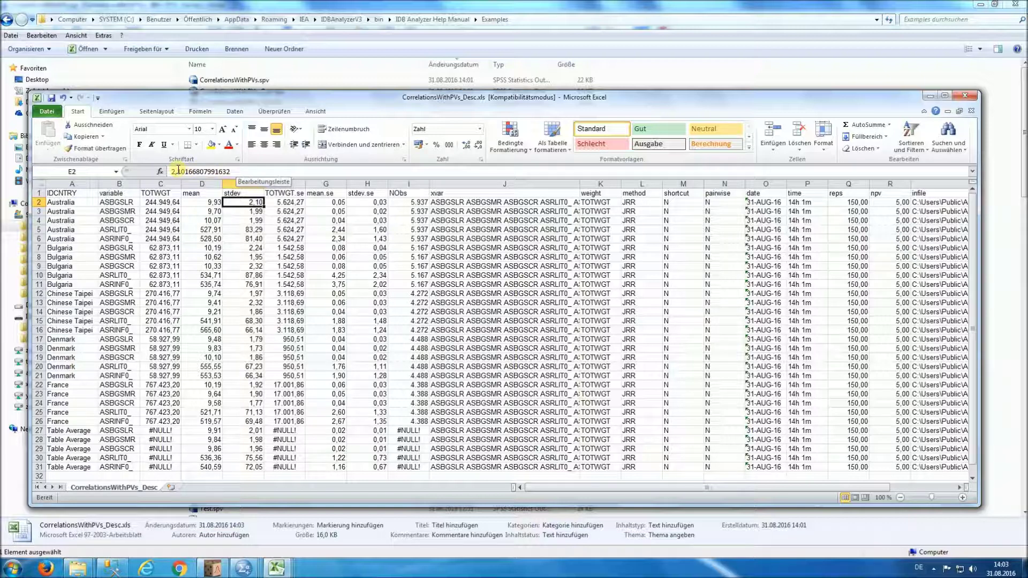
{"action": "left_click_drag", "start_coordinate": [177, 171], "coordinate": [232, 171]}
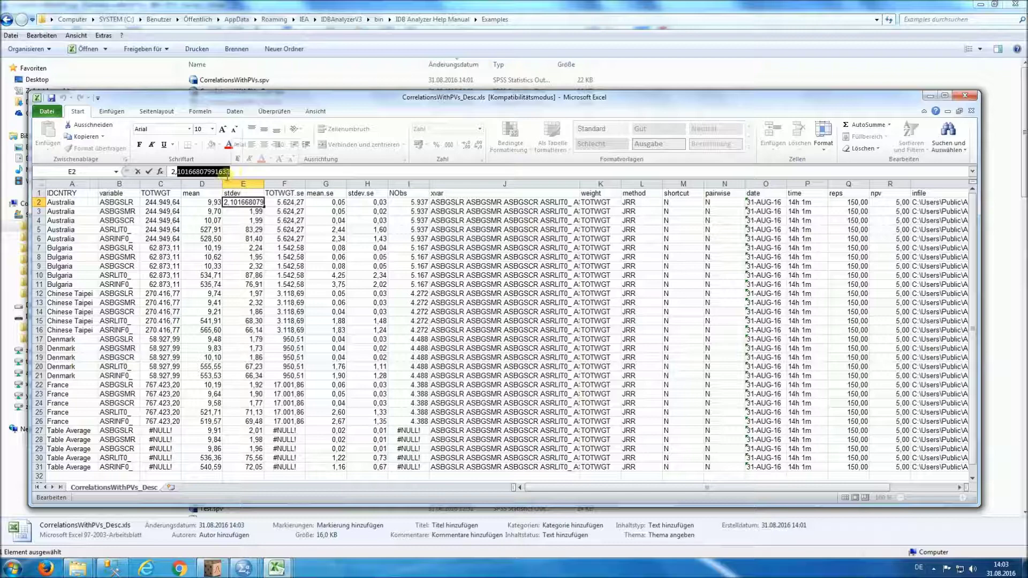
{"action": "left_click", "coordinate": [930, 95]}
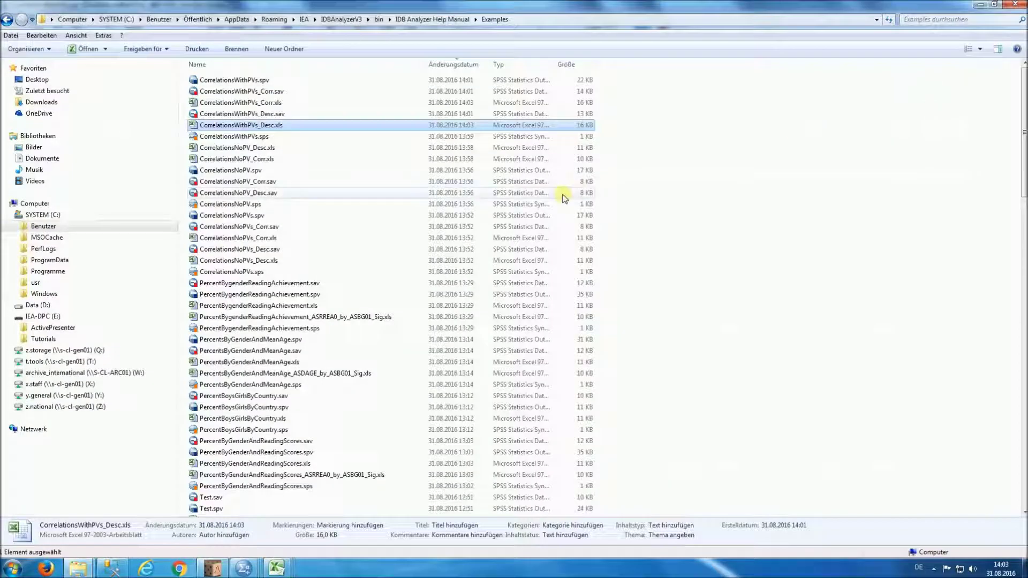